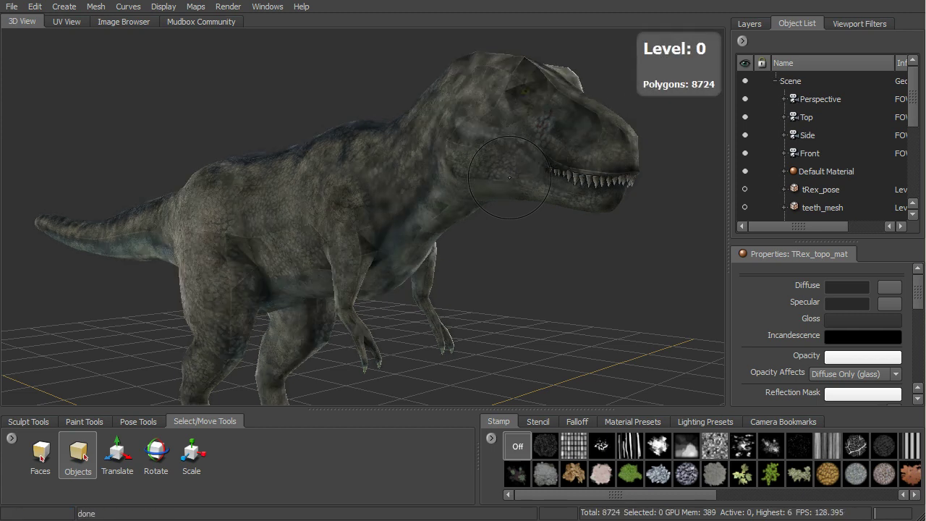
Step: Review the Maya send preferences for paint and sculpt layers and accept them as set
alt+right_drag(510, 176, 506, 179)
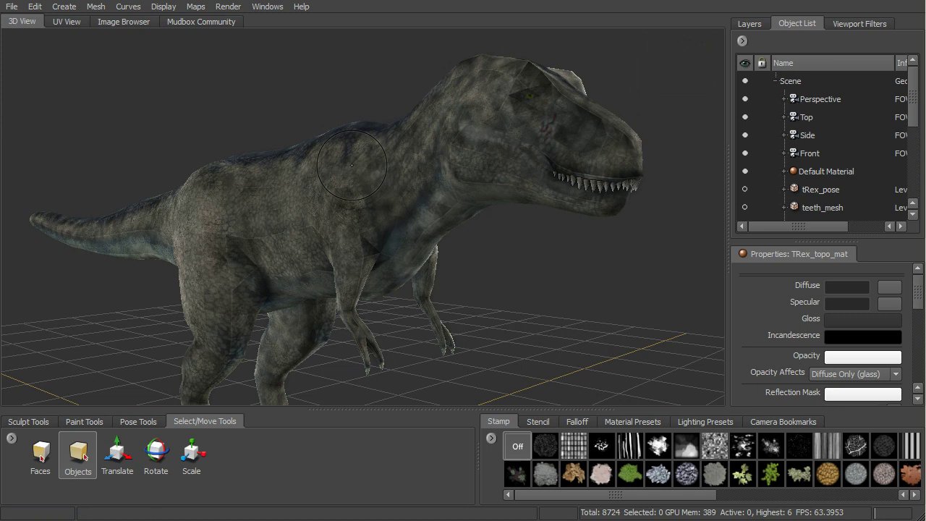
click(11, 8)
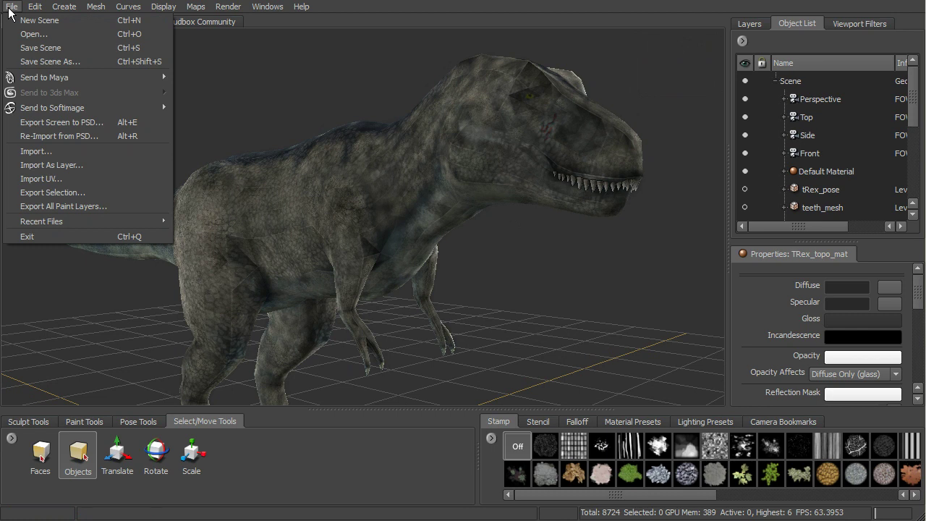
mouse_move(36, 81)
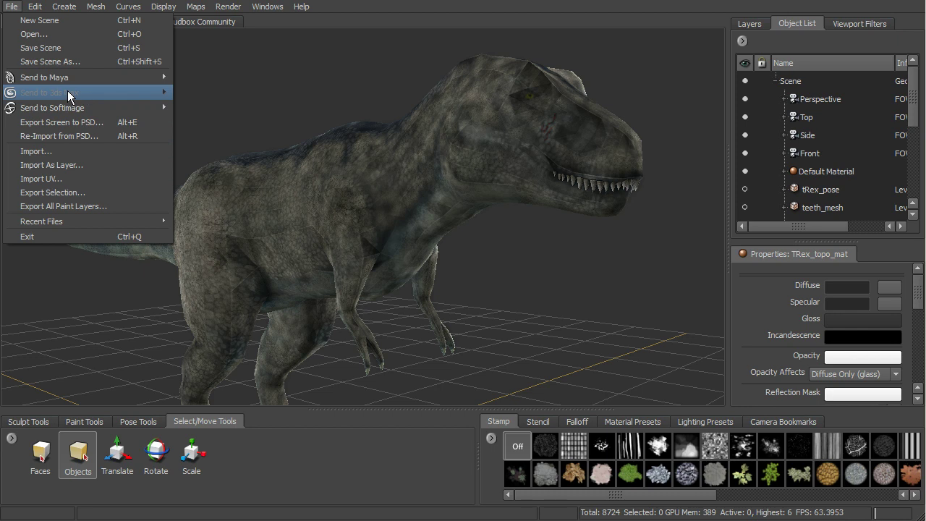
mouse_move(57, 109)
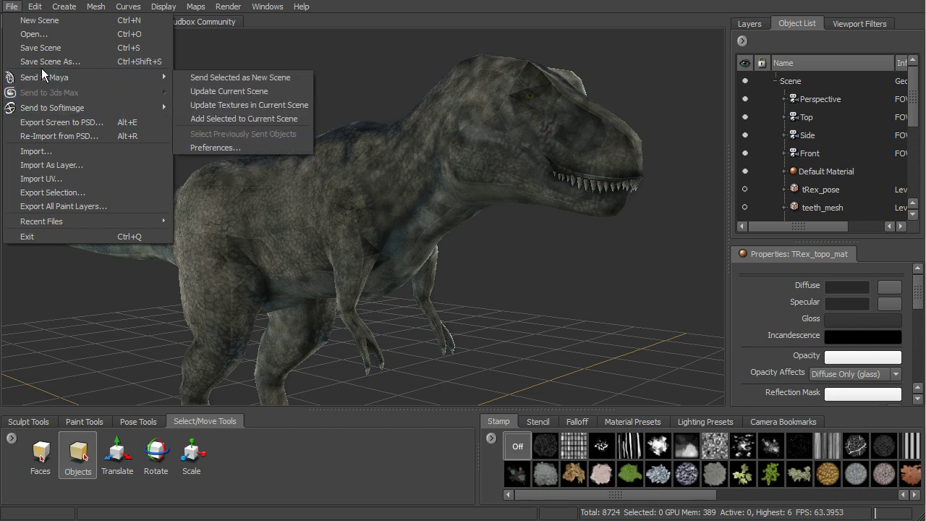
mouse_move(92, 107)
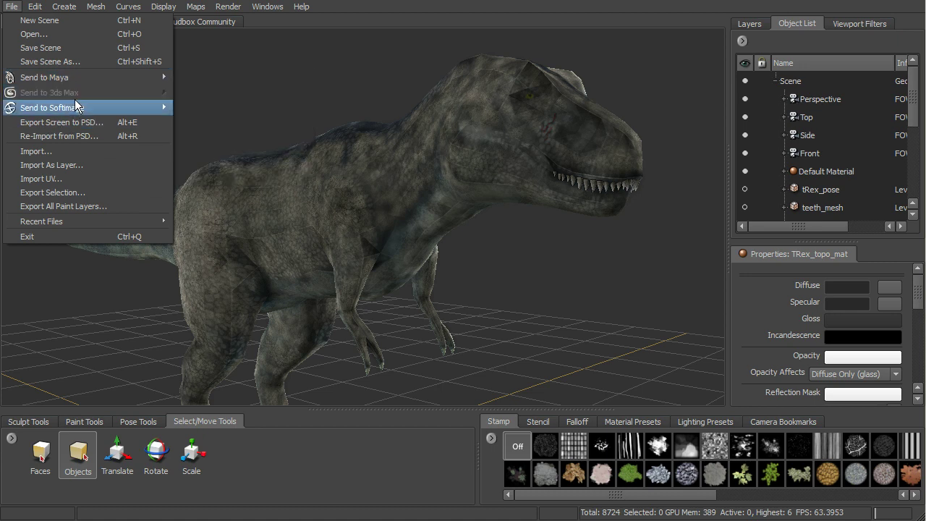
mouse_move(94, 81)
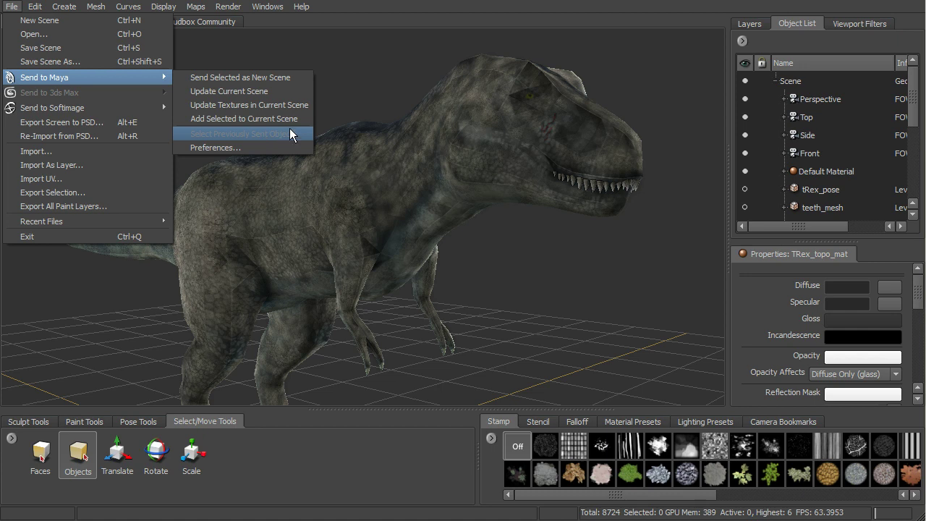
click(225, 147)
drag(503, 172, 541, 68)
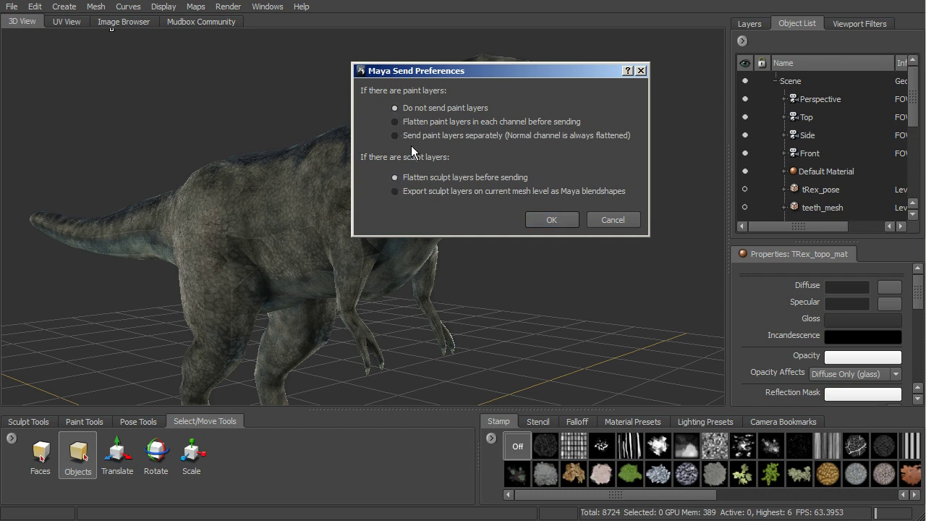
click(552, 220)
Step: Select the T-Rex body mesh and send it to Maya as a new scene without saving the current scene
alt+drag(543, 215, 517, 213)
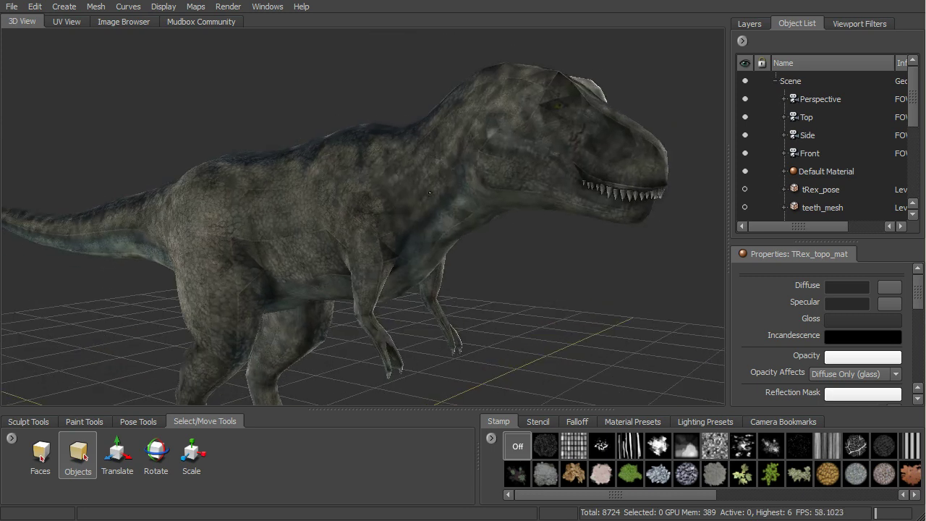
click(354, 229)
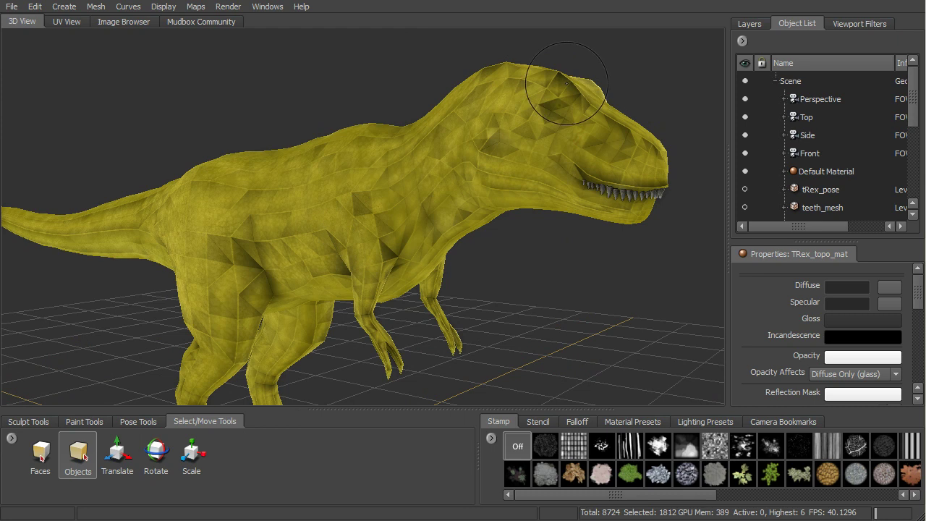
alt+drag(560, 165, 550, 160)
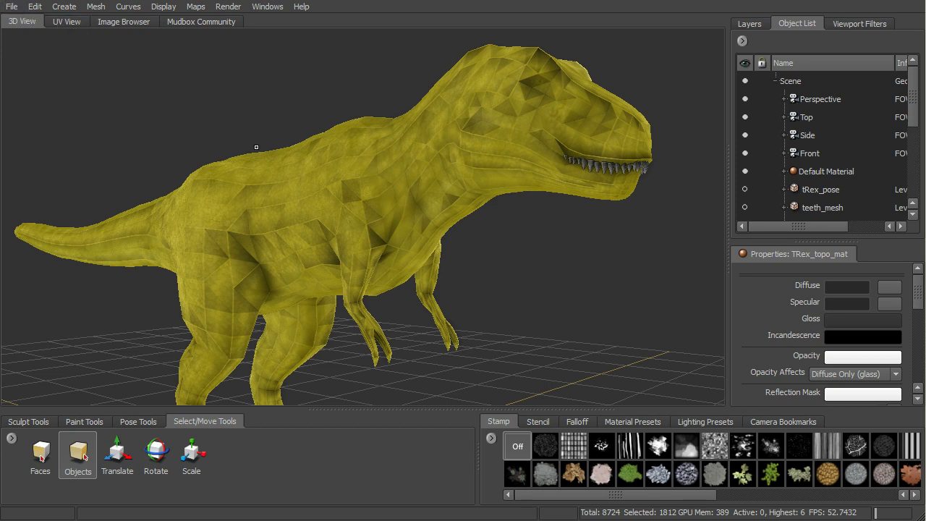
click(12, 7)
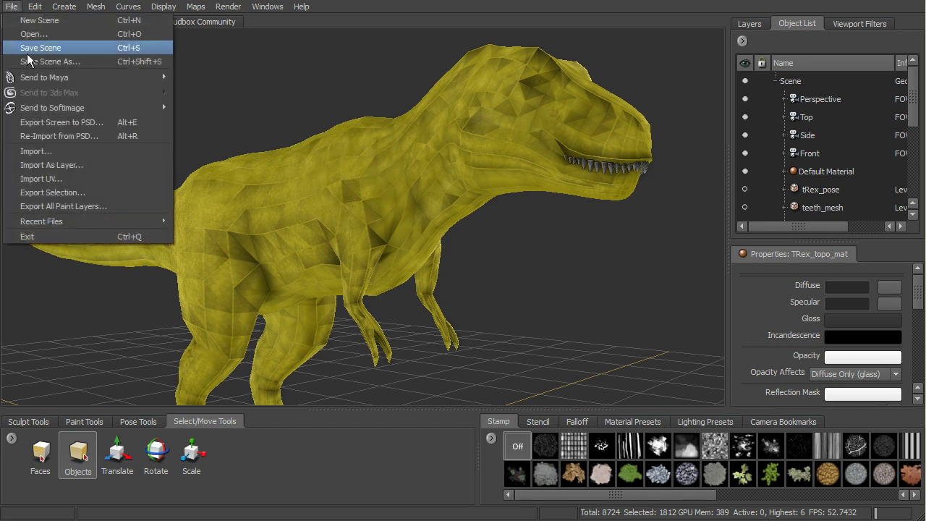
mouse_move(41, 76)
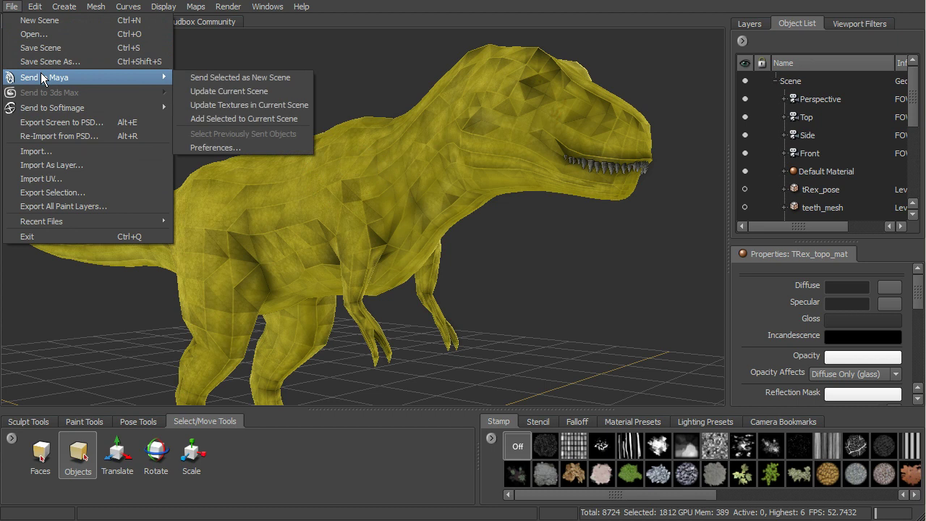
click(233, 76)
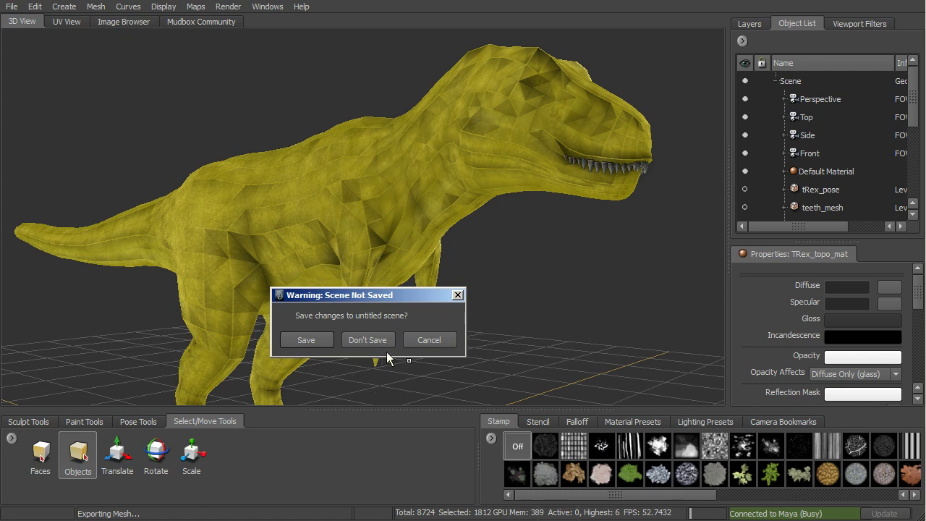
click(369, 340)
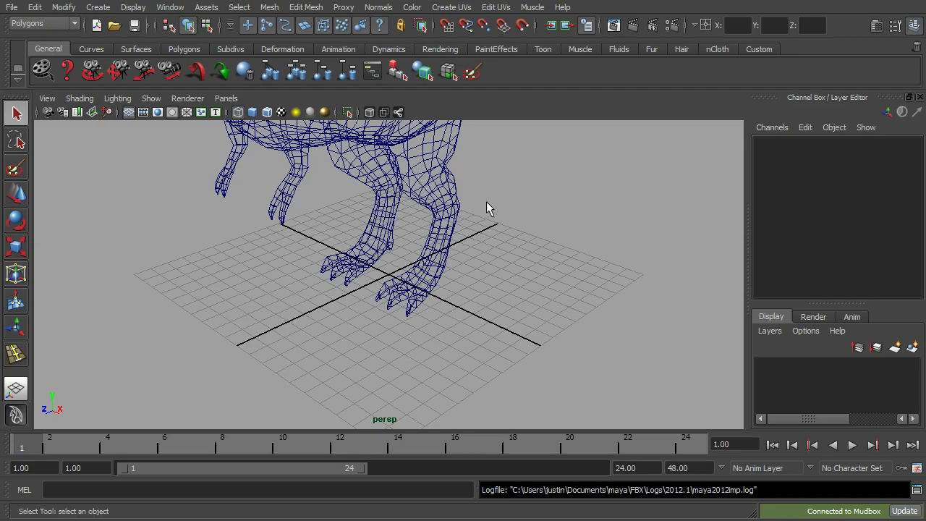
Step: Switch to Maya, display the received T-Rex smooth shaded and select its body mesh
alt+drag(487, 205, 508, 275)
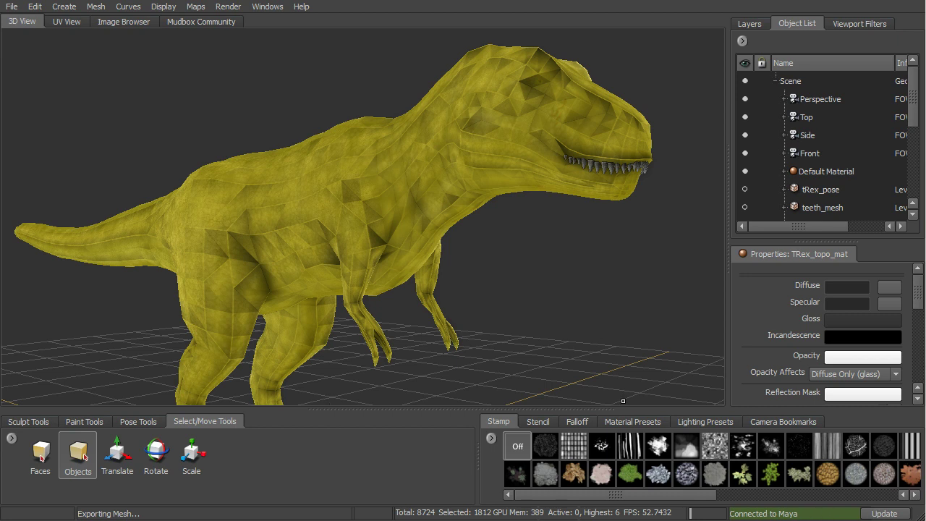
key(alt+Tab)
alt+drag(437, 203, 397, 268)
click(79, 100)
click(87, 133)
alt+drag(492, 226, 439, 216)
alt+middle_drag(439, 217, 463, 269)
click(388, 251)
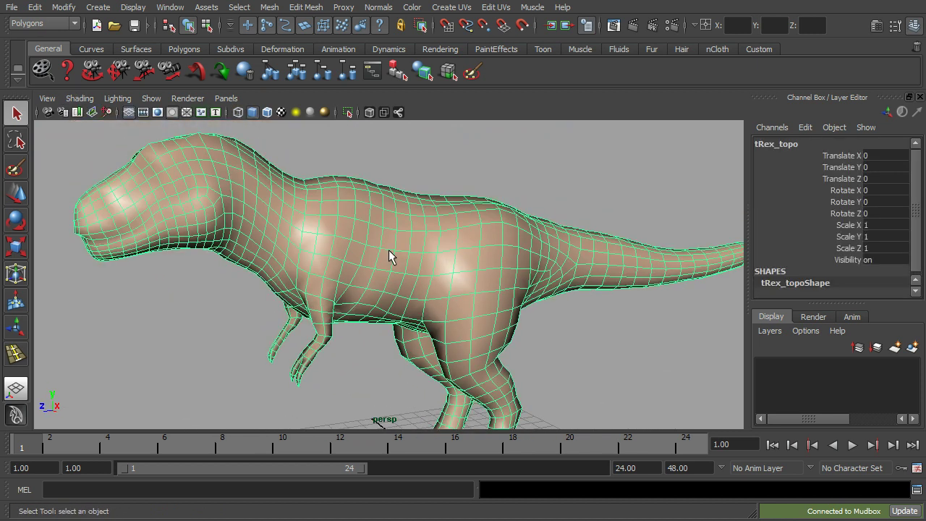
Step: Insert three edge loops around the T-Rex's torso with the Insert Edge Loop Tool
click(305, 7)
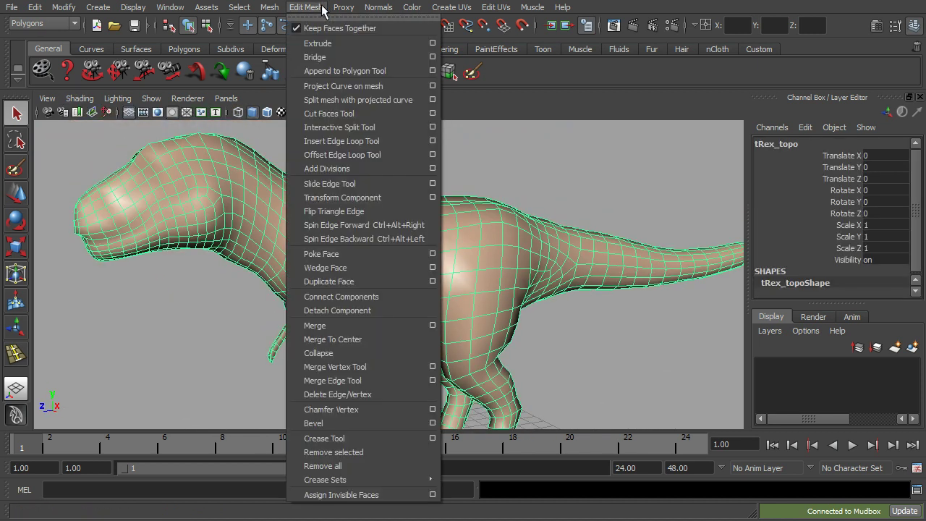
click(342, 141)
alt+drag(391, 188, 444, 217)
click(391, 267)
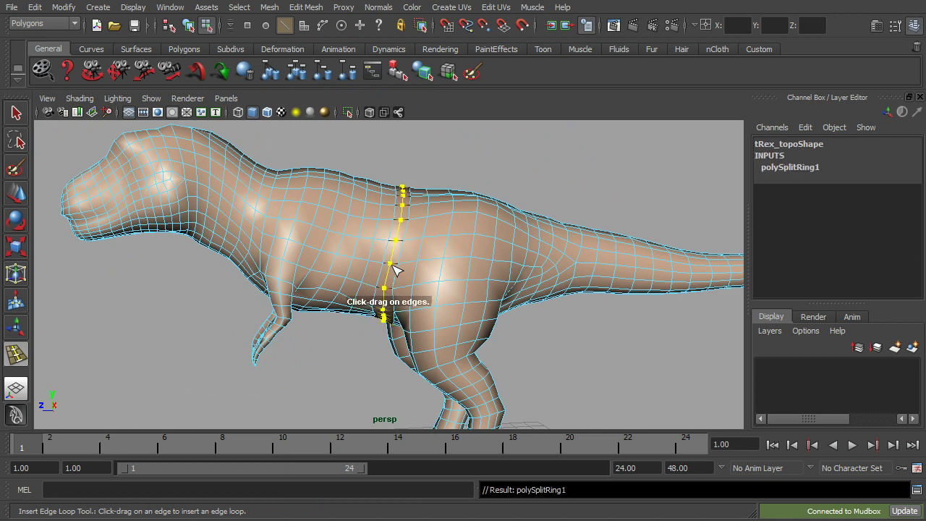
alt+right_drag(391, 267, 503, 271)
click(306, 246)
alt+middle_drag(306, 246, 403, 275)
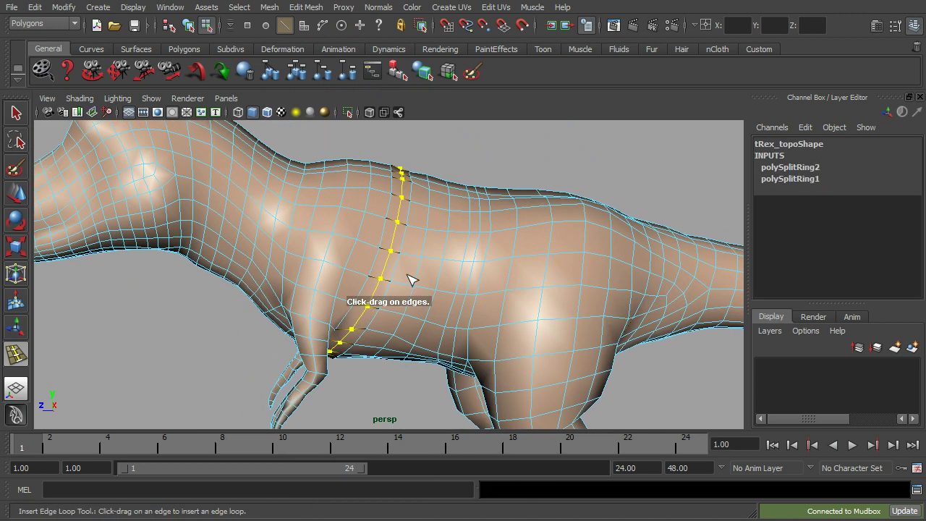
click(300, 264)
alt+drag(300, 265, 451, 252)
alt+right_drag(451, 253, 406, 261)
key(q)
Step: Select a block of four adjacent faces at the eye area of the T-Rex's head and extrude them
alt+drag(261, 209, 503, 246)
right_click(332, 209)
click(331, 243)
click(306, 194)
shift+click(296, 200)
scroll(579, 271, up, 3)
shift+click(500, 225)
shift+click(513, 200)
click(269, 7)
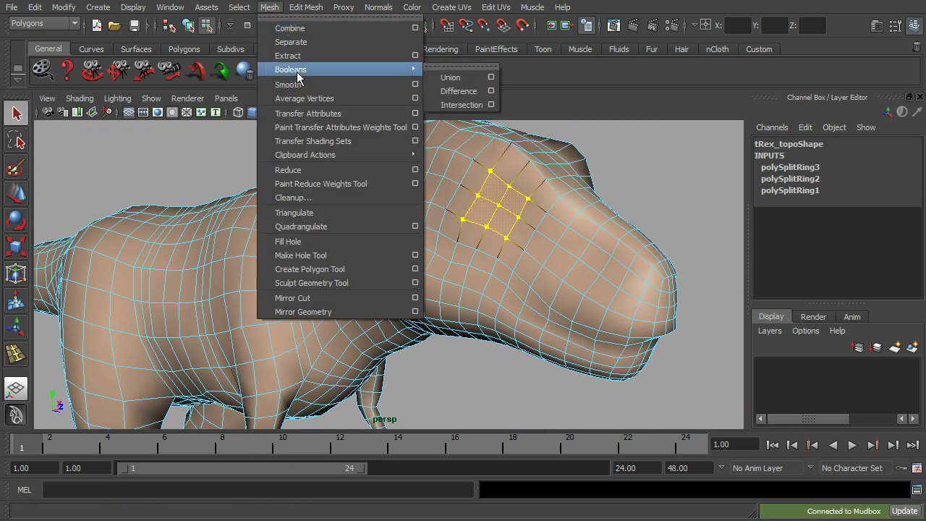
mouse_move(306, 9)
click(318, 43)
alt+drag(557, 226, 434, 244)
click(496, 236)
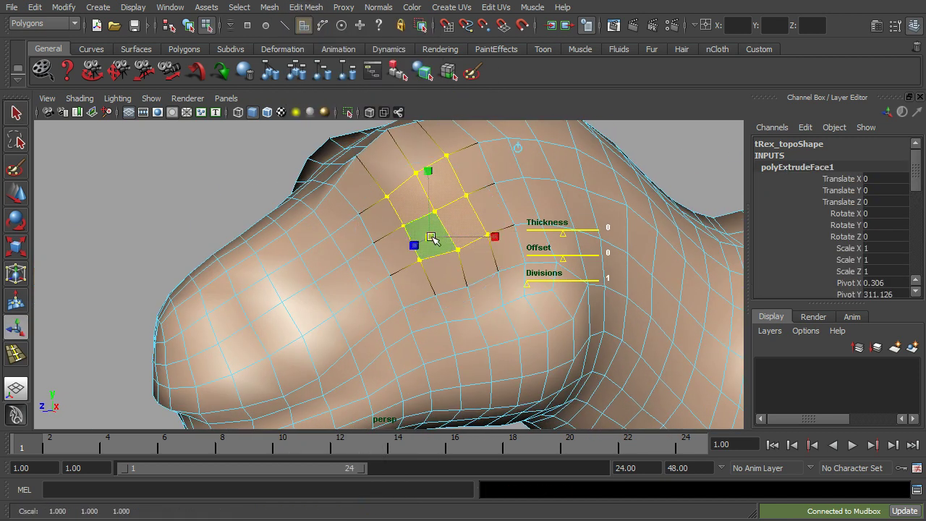
Step: Return to object selection and send the edited T-Rex mesh to Mudbox as an update of the current scene
click(188, 25)
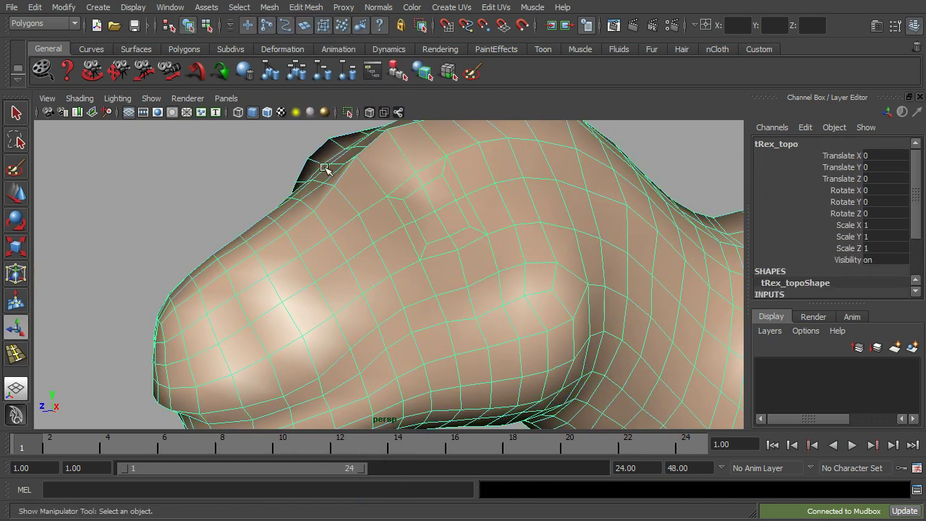
scroll(414, 246, down, 4)
scroll(434, 252, down, 1)
mouse_move(496, 268)
alt+middle_down()
mouse_move(508, 273)
mouse_move(403, 236)
mouse_move(513, 258)
mouse_move(480, 265)
alt+middle_up()
scroll(413, 237, down, 1)
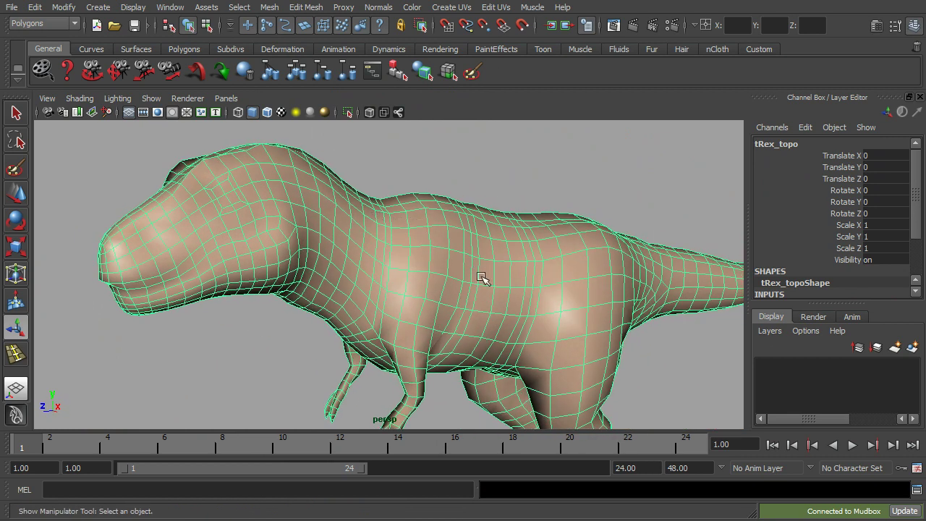
click(12, 9)
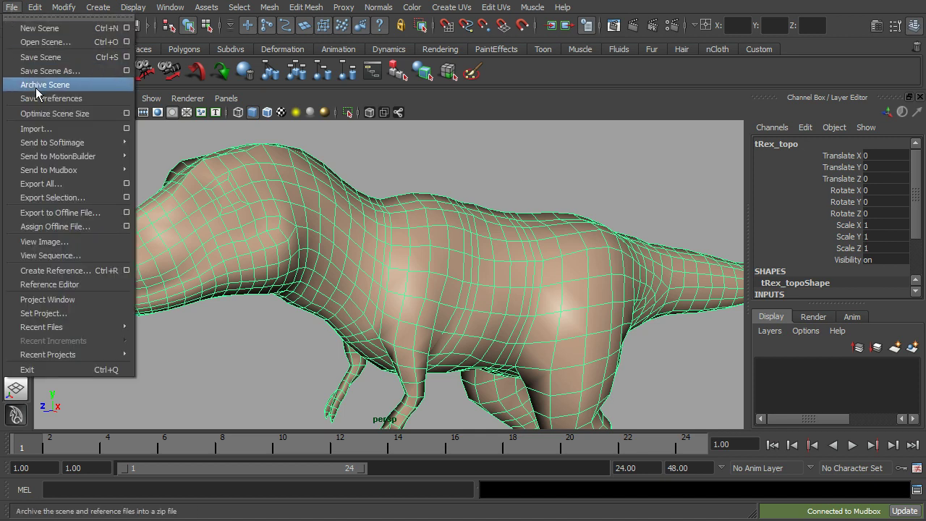
mouse_move(81, 144)
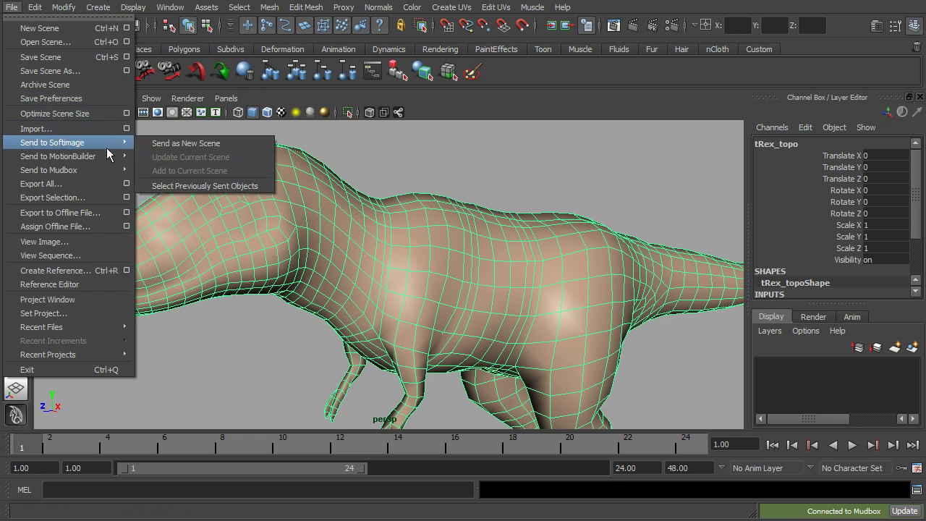
mouse_move(48, 157)
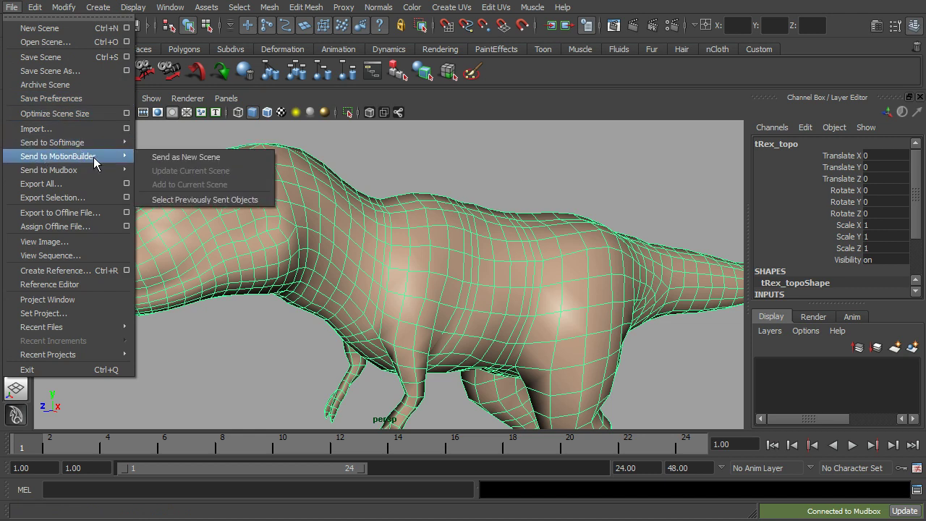
mouse_move(68, 170)
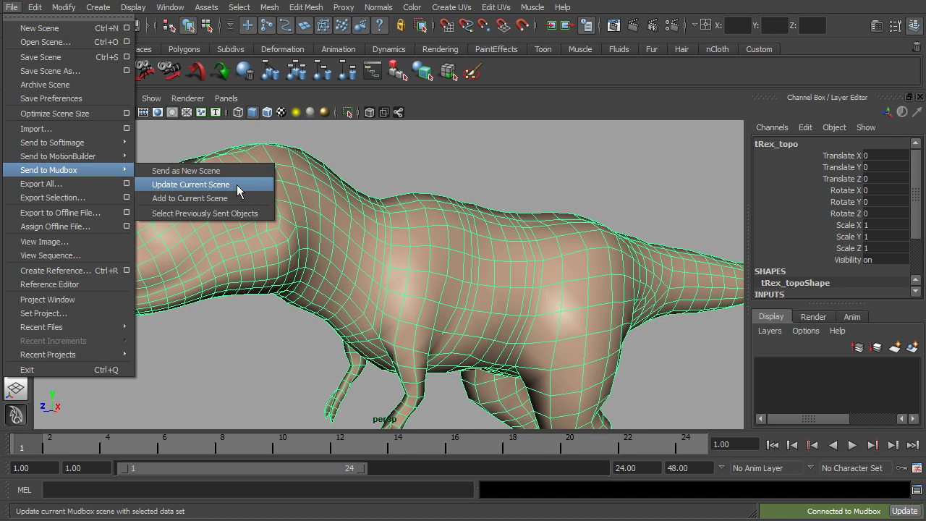
click(192, 184)
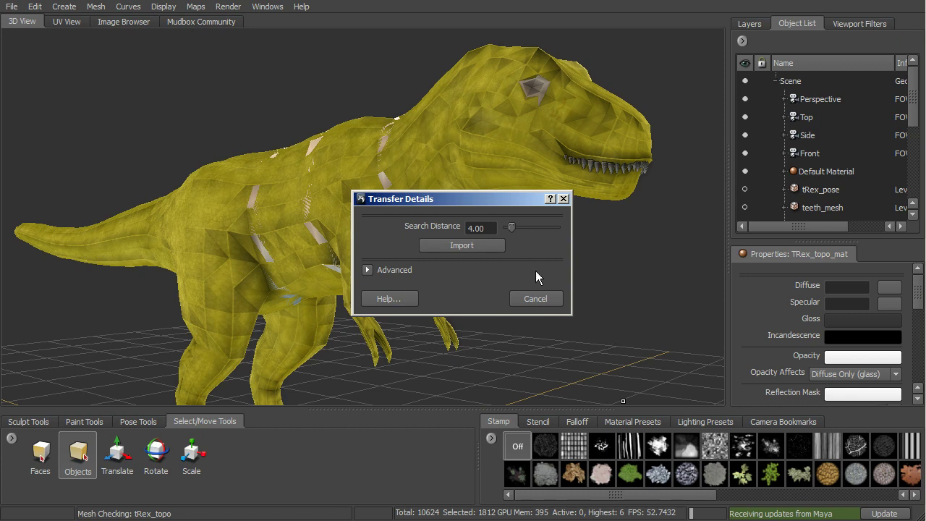
Step: Import the Maya mesh update with a transfer search distance of 4.00
drag(457, 202, 576, 203)
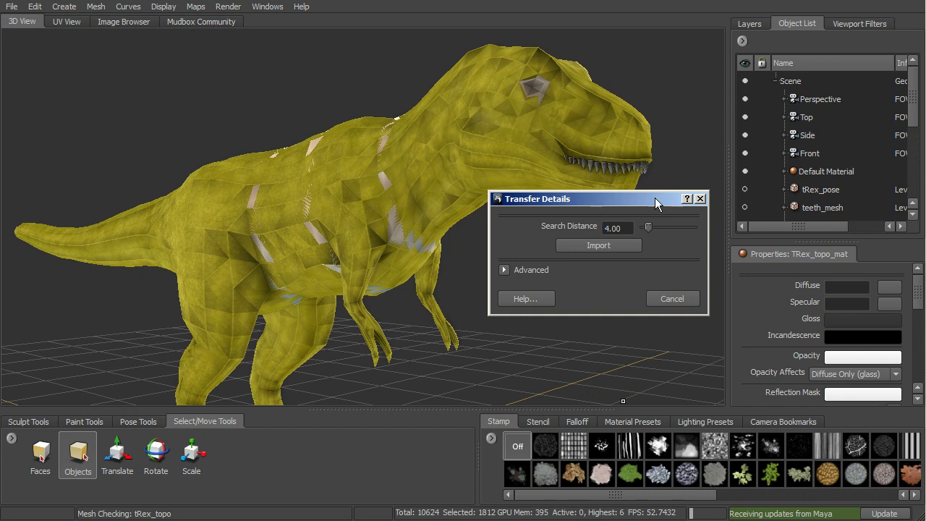
drag(673, 205, 646, 224)
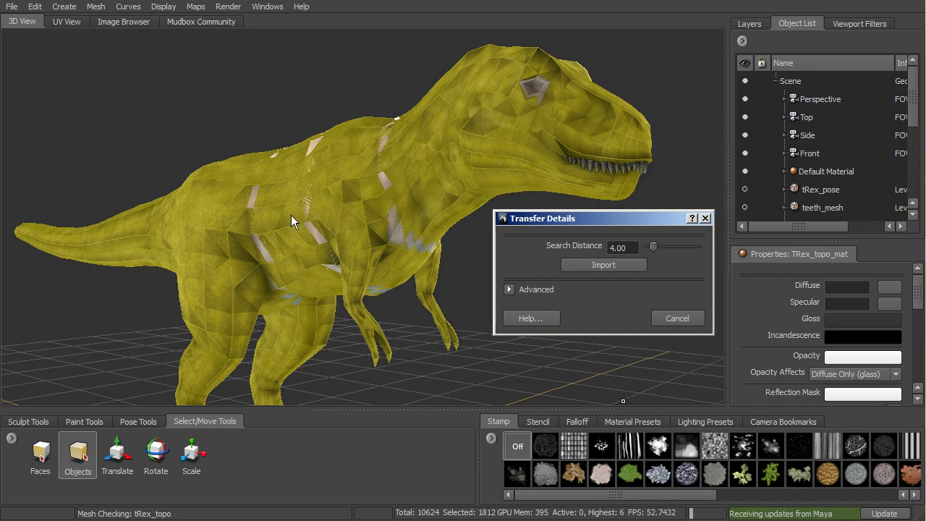
drag(523, 221, 502, 249)
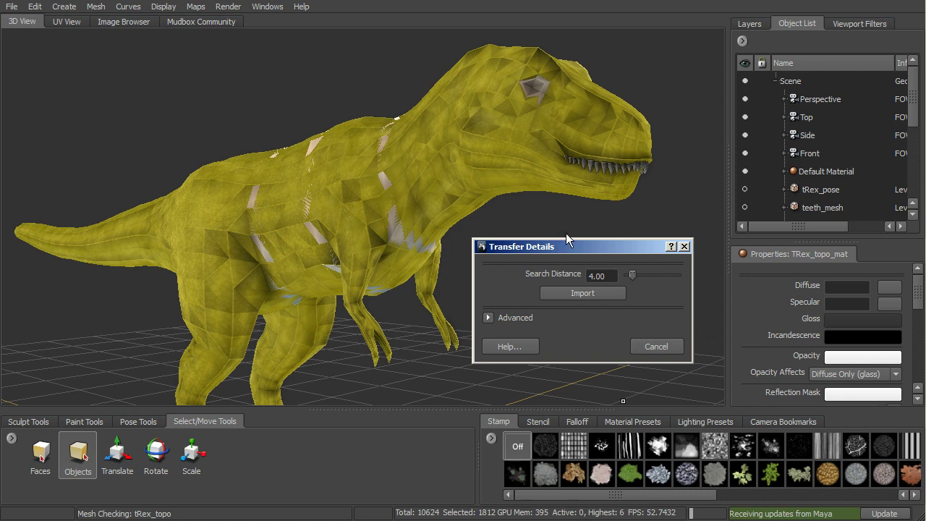
drag(555, 243, 501, 193)
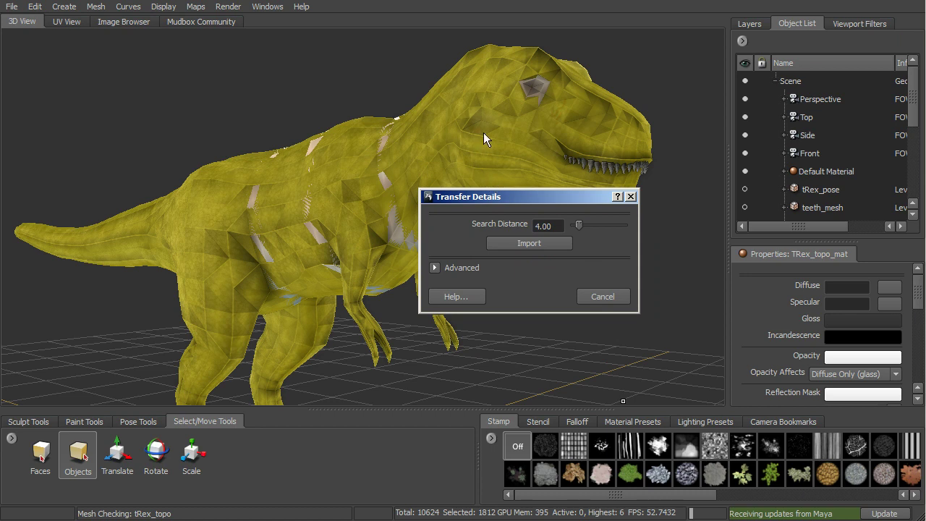
click(524, 243)
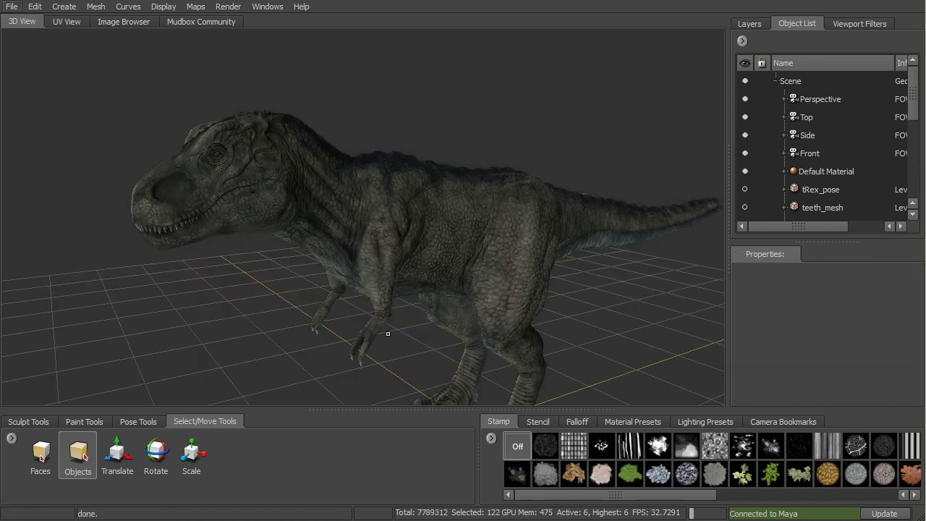
Step: Look through the Perspective camera and frame the T-Rex's head and upper body
alt+middle_drag(376, 251, 177, 327)
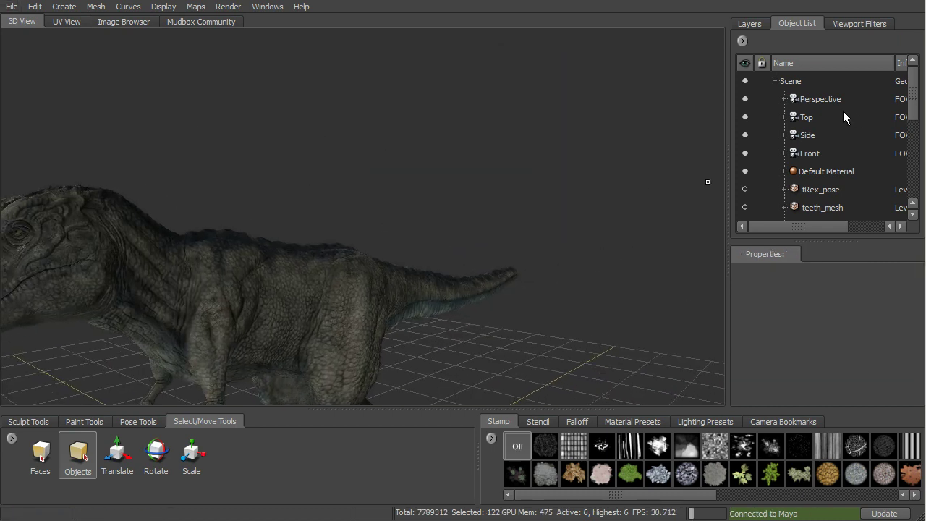
right_click(824, 99)
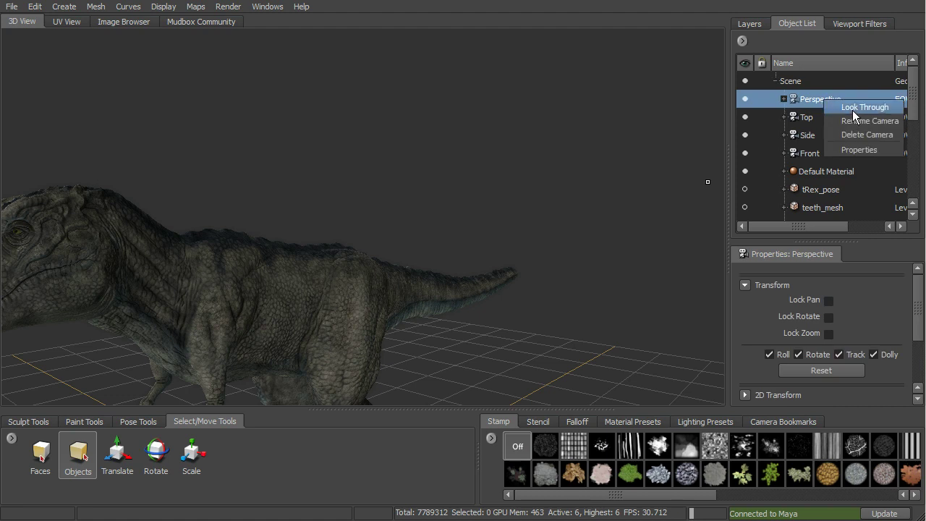
click(852, 110)
alt+middle_drag(491, 212, 443, 288)
alt+right_drag(442, 288, 536, 219)
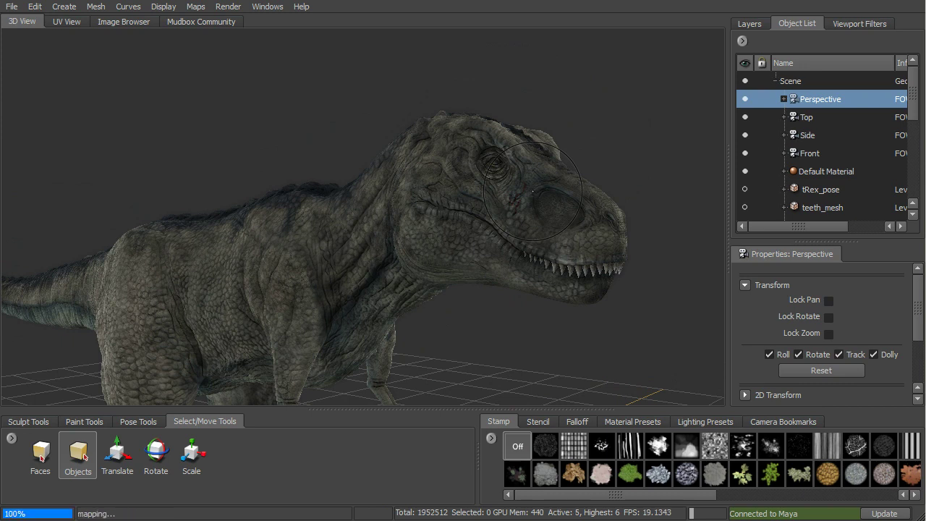
Step: Lower the T-Rex to subdivision level 1 with the wireframe displayed and examine the new topology around the head
key(Page_Down)
key(Page_Down)
key(Page_Down)
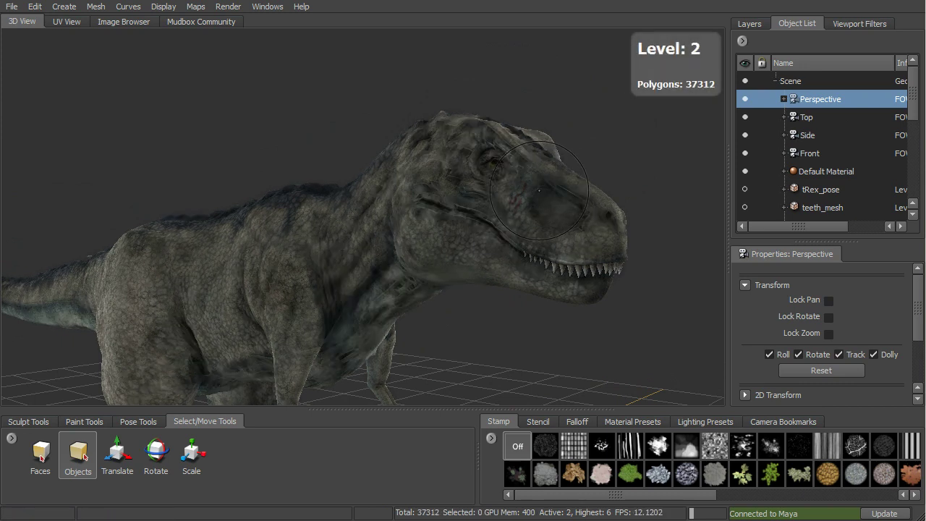
key(w)
alt+drag(540, 191, 531, 220)
alt+right_drag(531, 220, 596, 216)
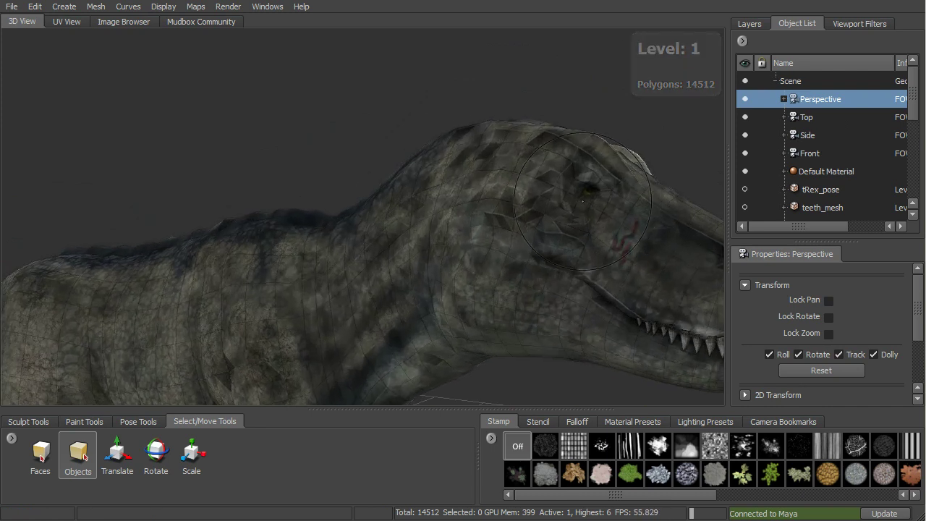
alt+drag(596, 216, 588, 177)
alt+right_drag(589, 178, 528, 219)
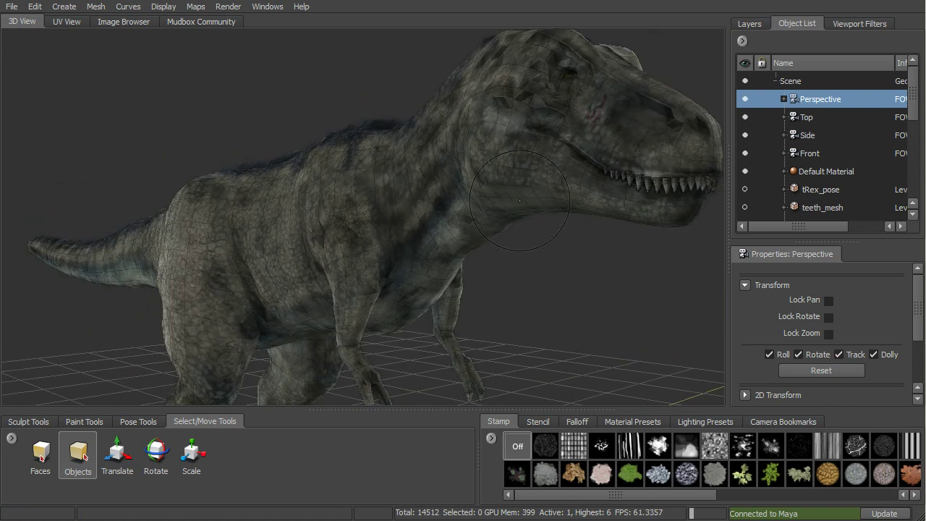
Step: Lower the T-Rex to subdivision level 0 and examine the edited base mesh along the whole body
key(Page_Down)
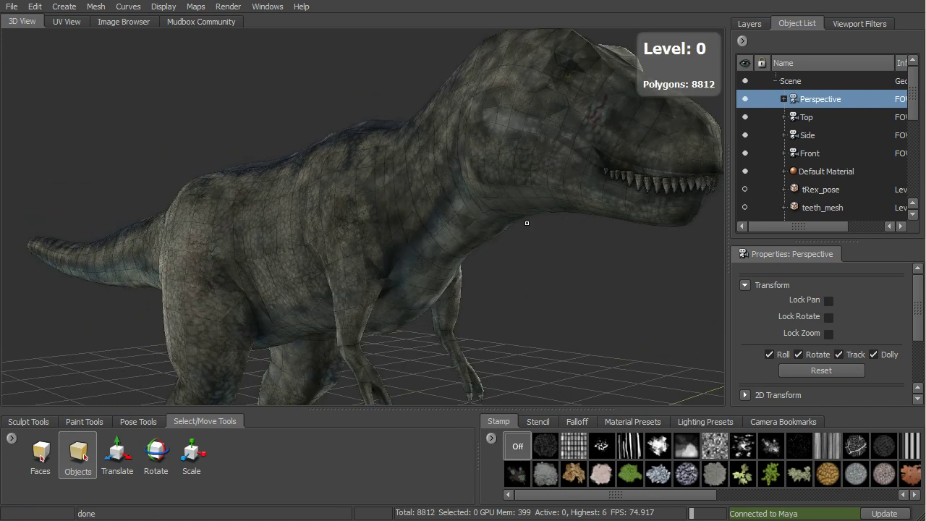
alt+right_drag(529, 222, 486, 242)
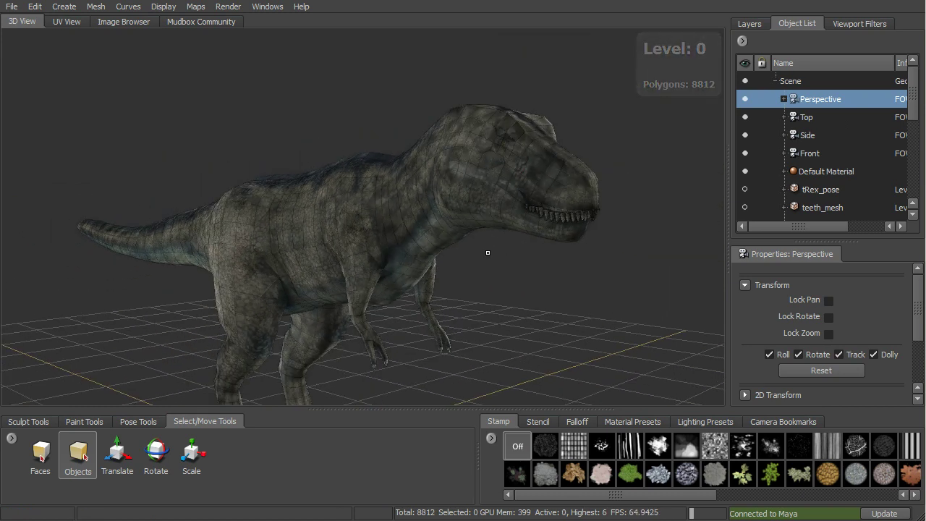
alt+middle_drag(485, 243, 447, 233)
alt+right_drag(458, 248, 476, 245)
alt+drag(496, 240, 520, 228)
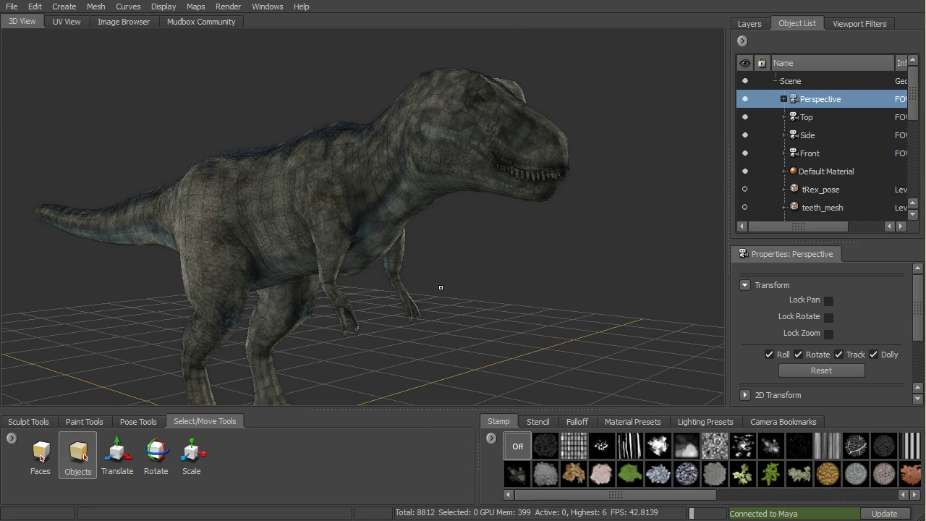
alt+drag(511, 303, 531, 298)
Step: Find the tRex_topo mesh in the object list and delete it from the scene
drag(911, 100, 916, 186)
scroll(874, 166, up, 4)
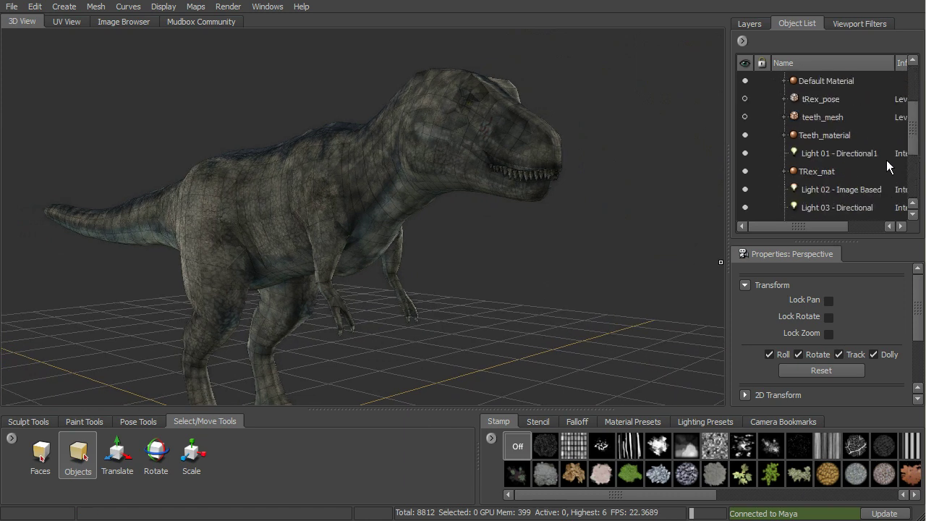
click(820, 153)
drag(912, 125, 913, 190)
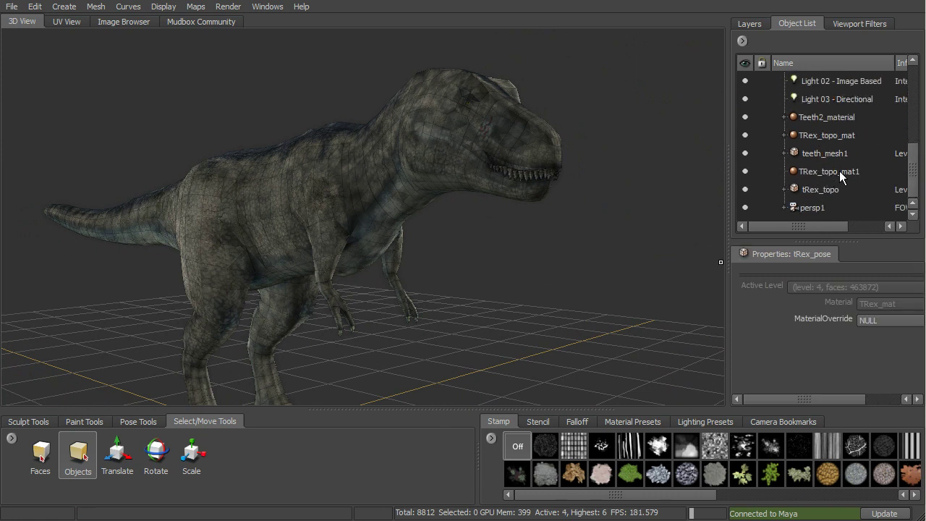
right_click(820, 188)
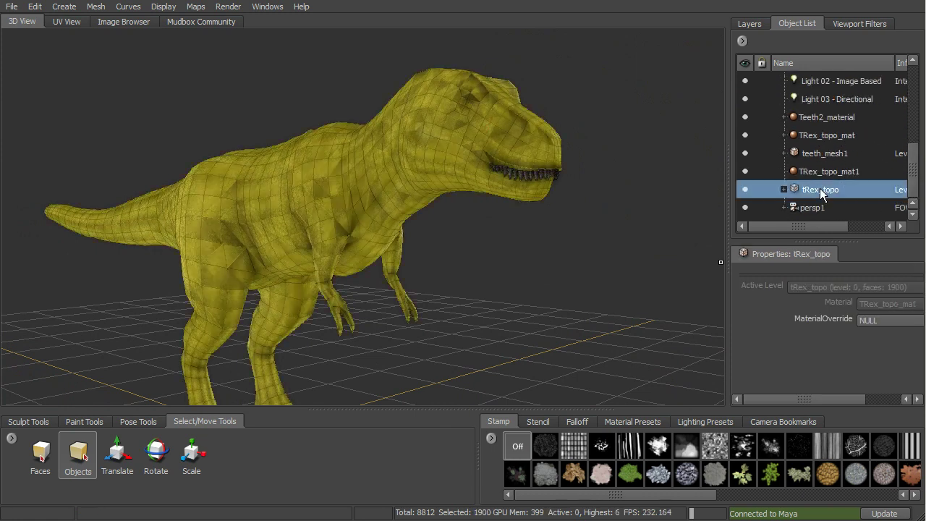
click(861, 246)
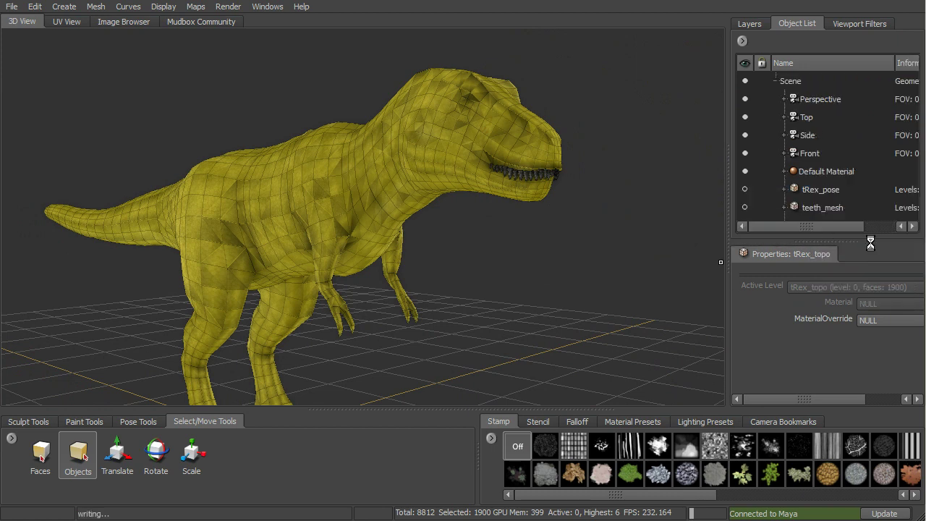
Step: Delete the teeth_mesh1 object from the scene
drag(919, 116, 917, 196)
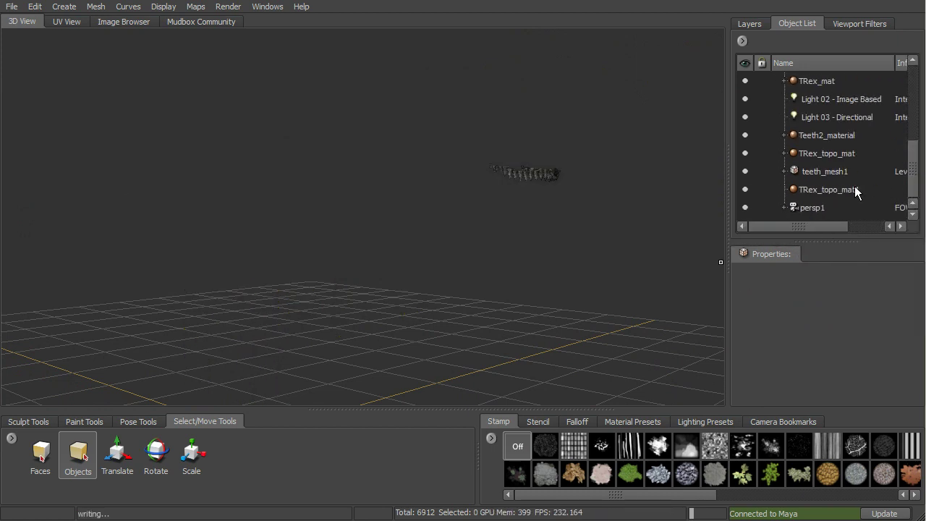
click(817, 173)
right_click(817, 174)
click(865, 236)
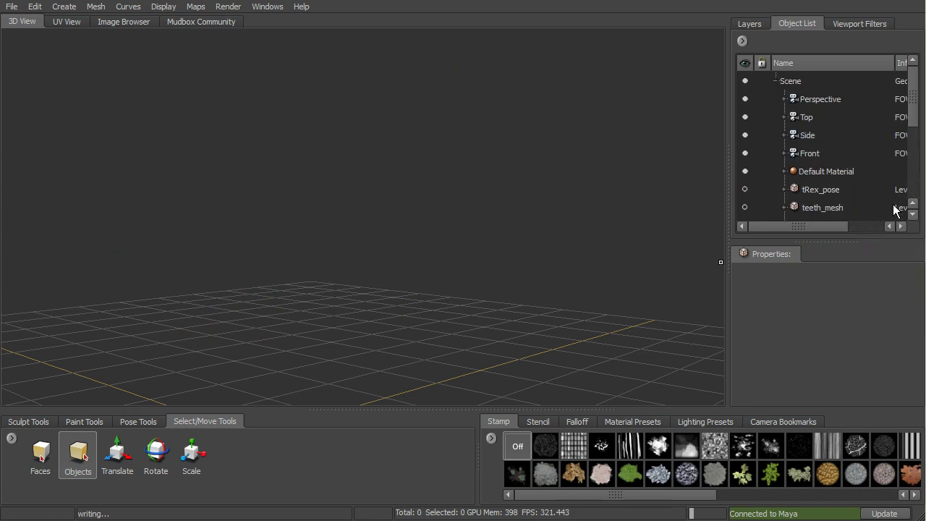
Step: Unhide the original tRex_pose and teeth_mesh objects
click(745, 190)
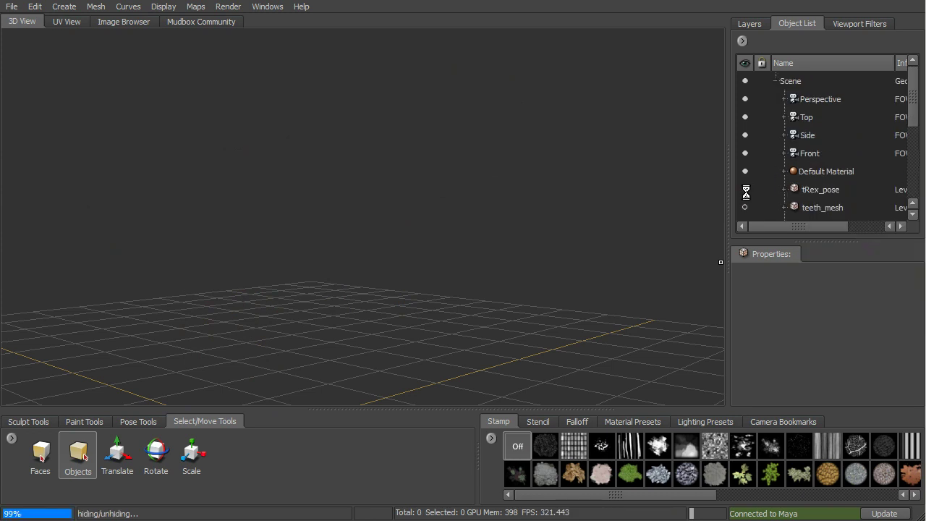
click(744, 210)
alt+drag(648, 196, 612, 397)
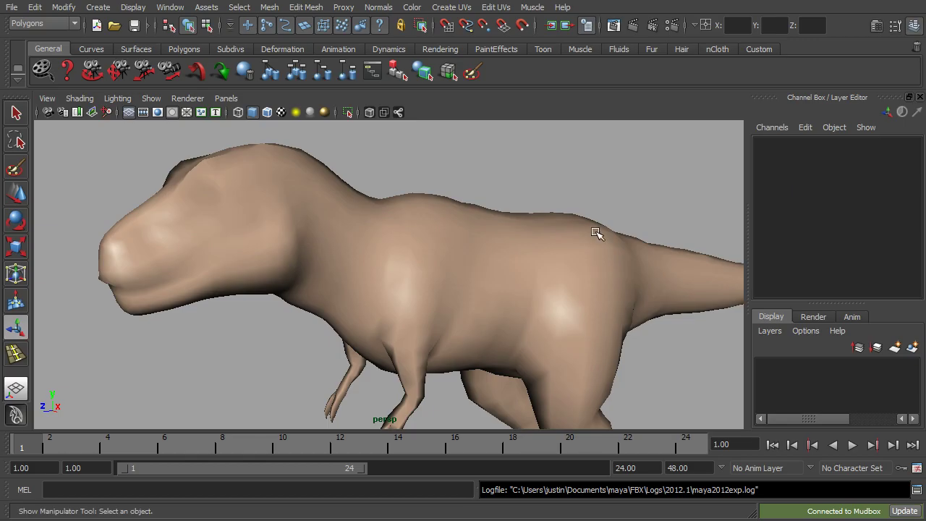
Step: Switch to Maya, create a polygon plane under the T-Rex and scale it uniformly to about 811
alt+drag(599, 232, 304, 202)
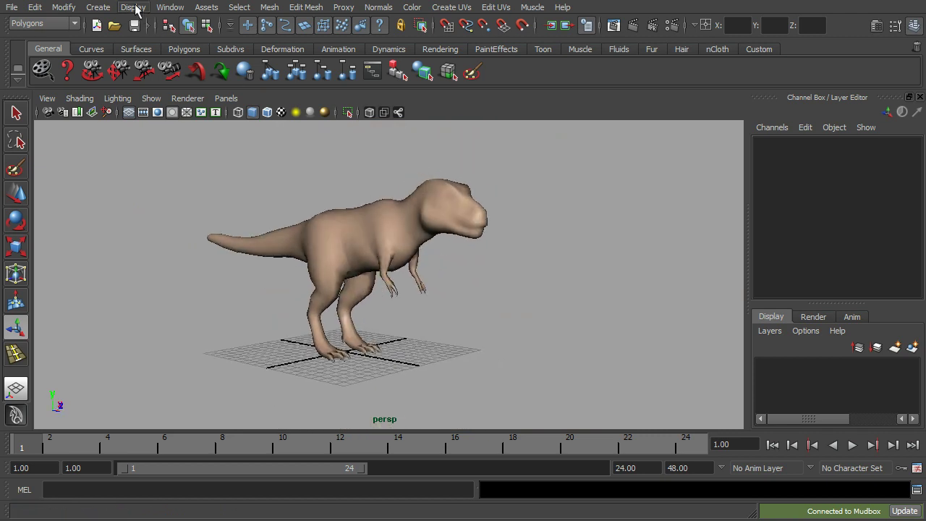
click(97, 8)
mouse_move(109, 41)
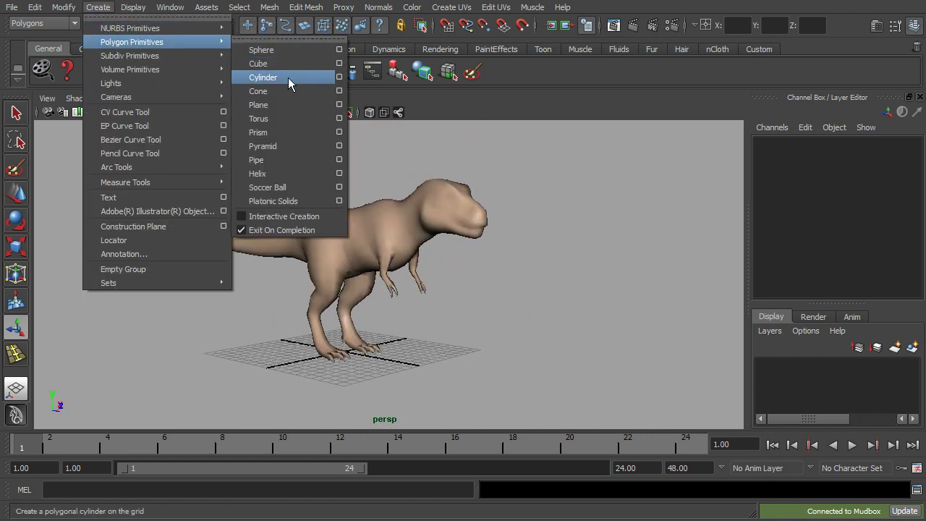
click(280, 104)
alt+drag(478, 278, 495, 266)
key(r)
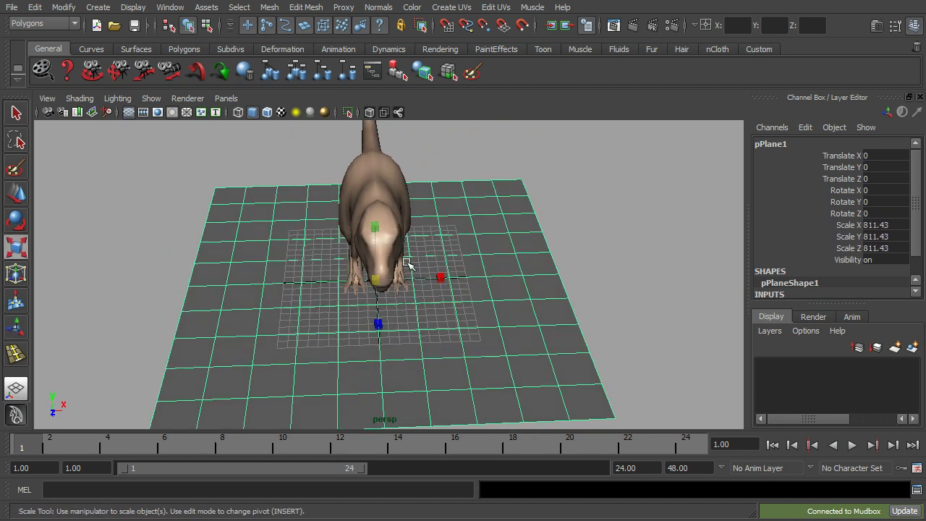
Step: Set the Move tool's soft-selection falloff radius to 3.58 and raise one vertex of the plane beside the T-Rex
double_click(18, 195)
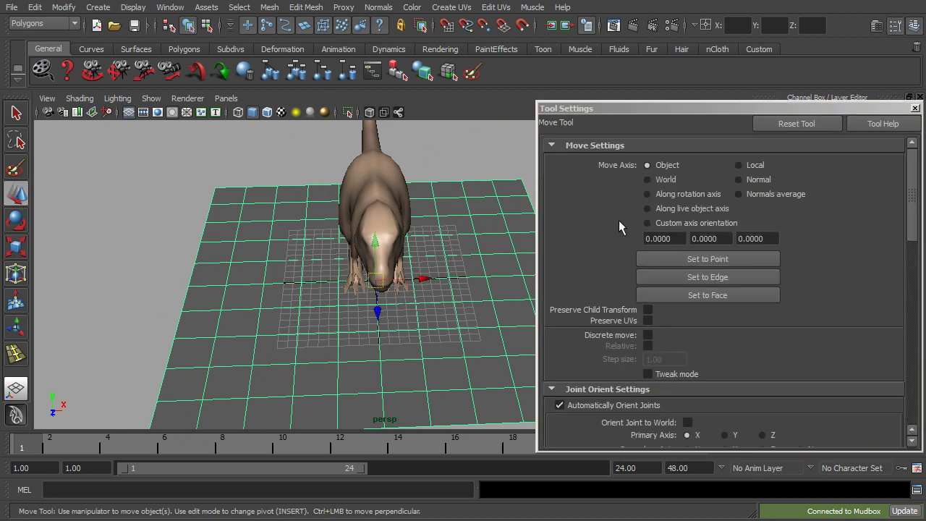
scroll(754, 324, down, 15)
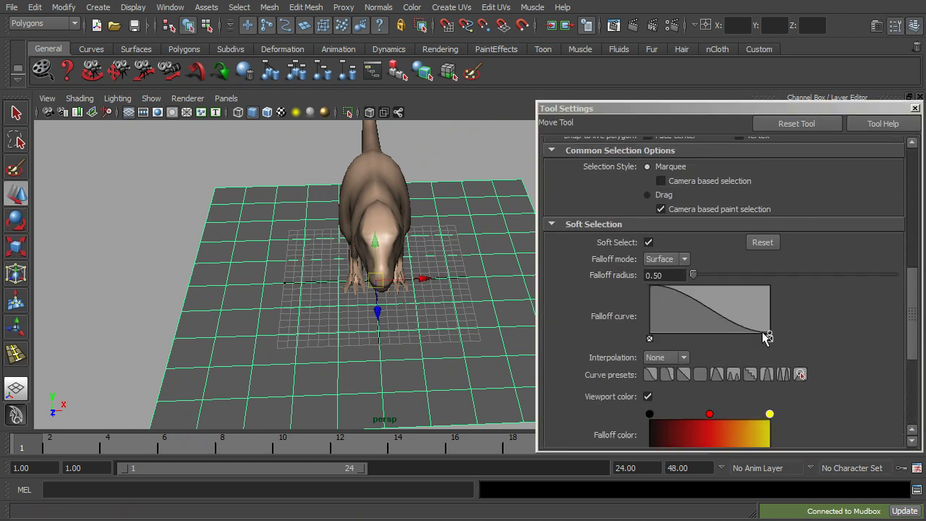
drag(694, 190, 699, 189)
right_drag(499, 269, 497, 236)
click(480, 254)
drag(484, 235, 487, 226)
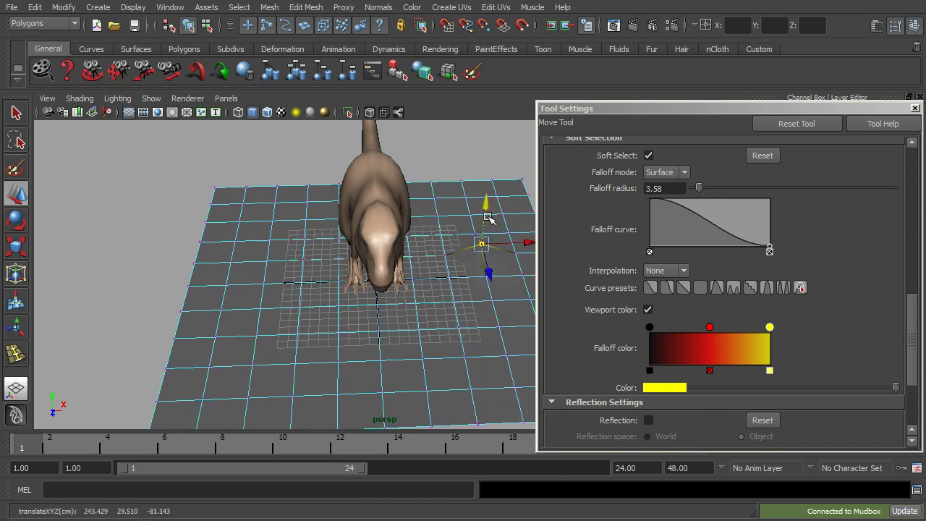
Step: Try larger soft-selection falloff radii on the plane's vertices and set the radius to 300
drag(702, 187, 746, 188)
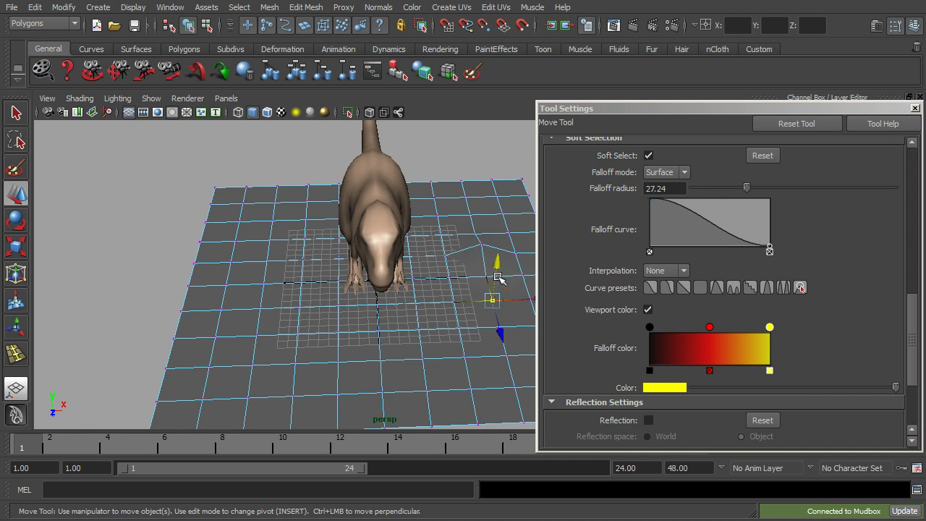
alt+drag(501, 284, 433, 302)
alt+right_drag(433, 302, 472, 306)
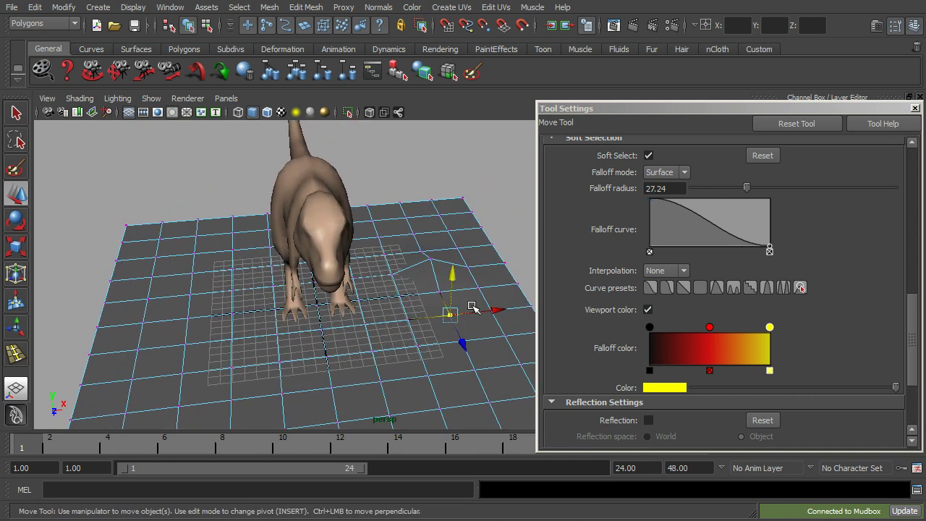
drag(746, 188, 819, 187)
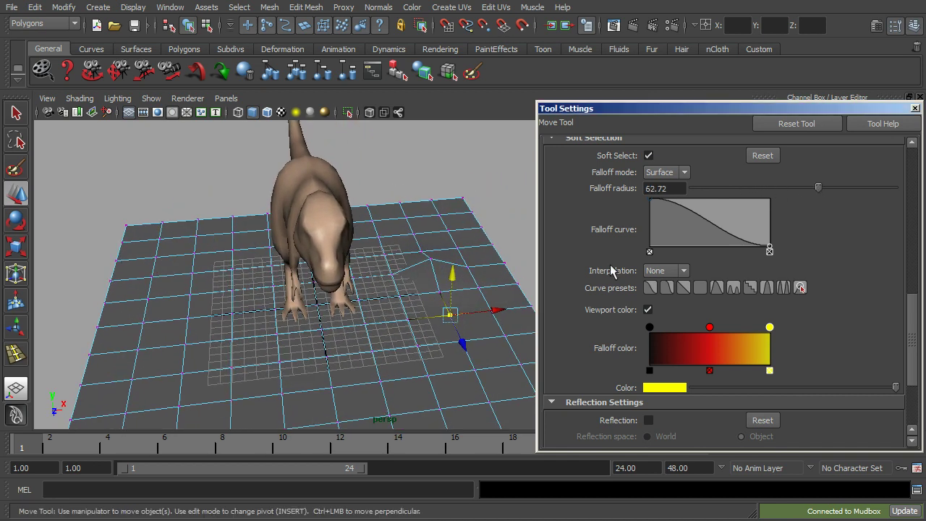
click(420, 346)
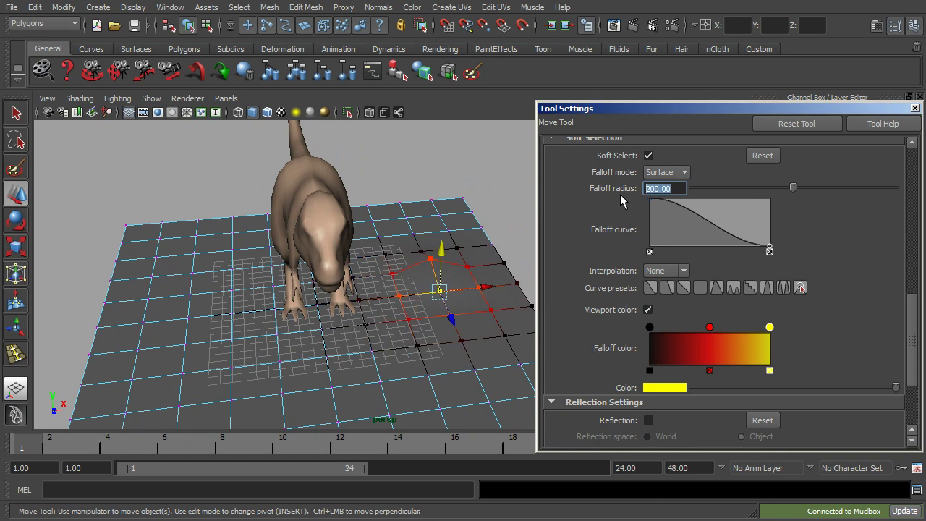
text(300)
key(Return)
Step: Move vertices at several spots of the plane with soft selection to shape rolling terrain around the T-Rex
drag(440, 247, 265, 289)
click(455, 314)
click(454, 293)
click(250, 288)
click(246, 244)
click(251, 289)
middle_drag(251, 288, 262, 250)
alt+drag(261, 250, 272, 353)
click(306, 350)
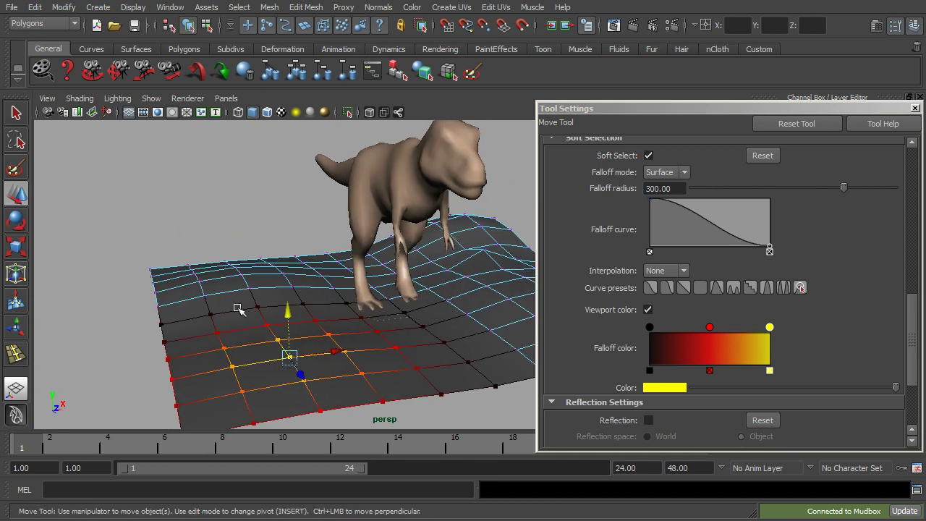
Step: Select three adjacent faces near one corner of the terrain and extrude them upward into an L-shaped block
alt+drag(241, 323, 234, 276)
click(233, 276)
shift+click(275, 281)
shift+click(244, 287)
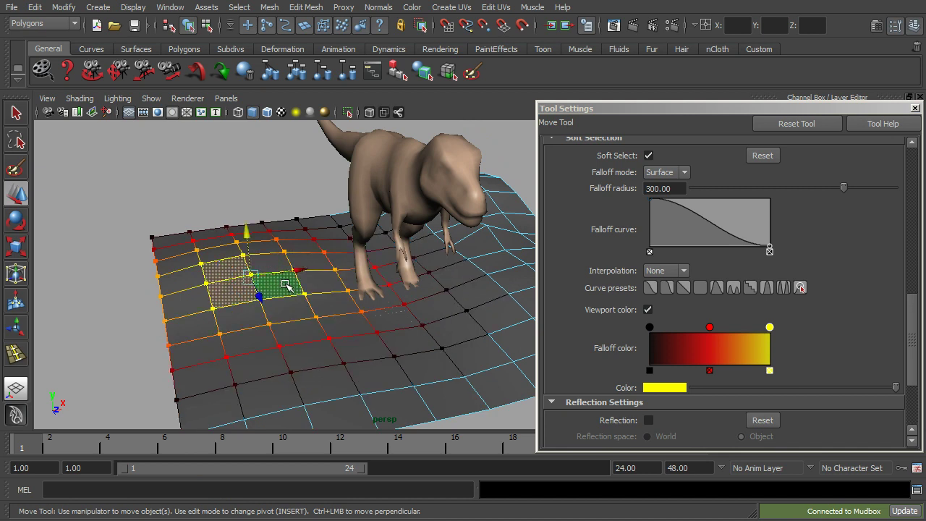
click(304, 9)
click(317, 43)
drag(230, 255, 206, 251)
click(289, 238)
key(w)
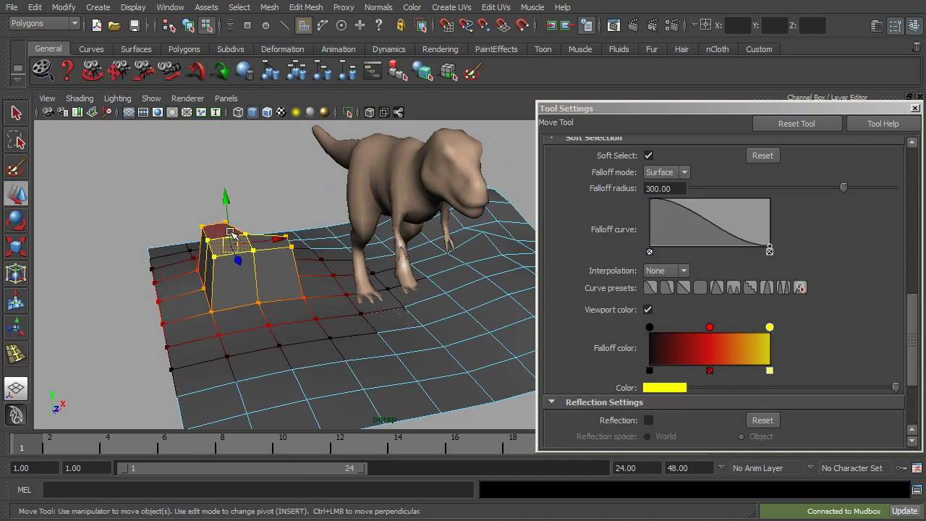
Step: Set the soft-selection falloff radius to 183.51, deselect the block's faces and close the Move tool settings
drag(843, 187, 784, 187)
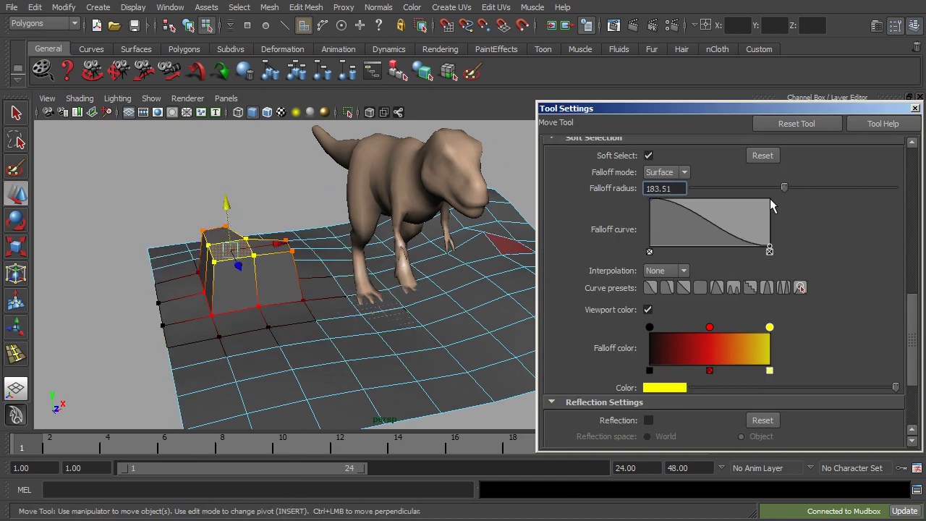
click(204, 232)
click(215, 214)
alt+drag(340, 286, 449, 275)
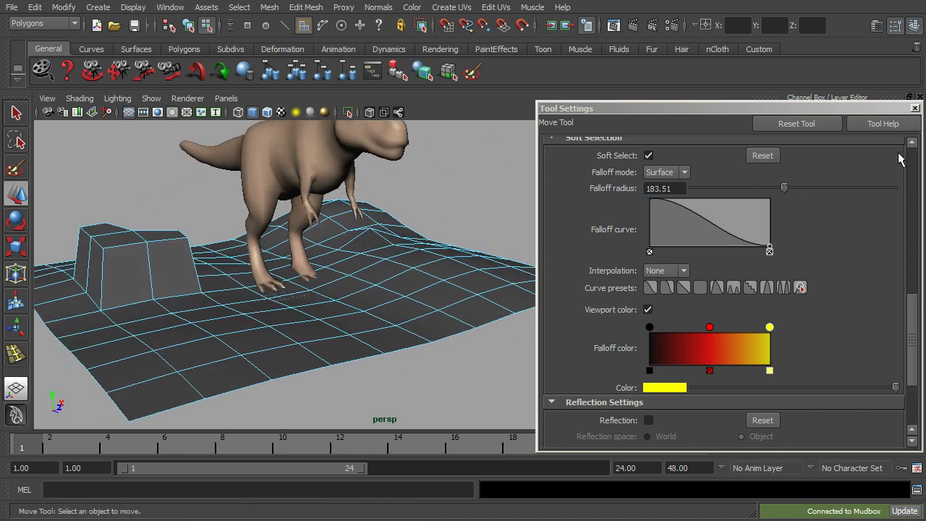
click(914, 108)
Step: Select the whole terrain plane as an object and send it to Mudbox, adding it to the current scene
alt+drag(377, 289, 333, 282)
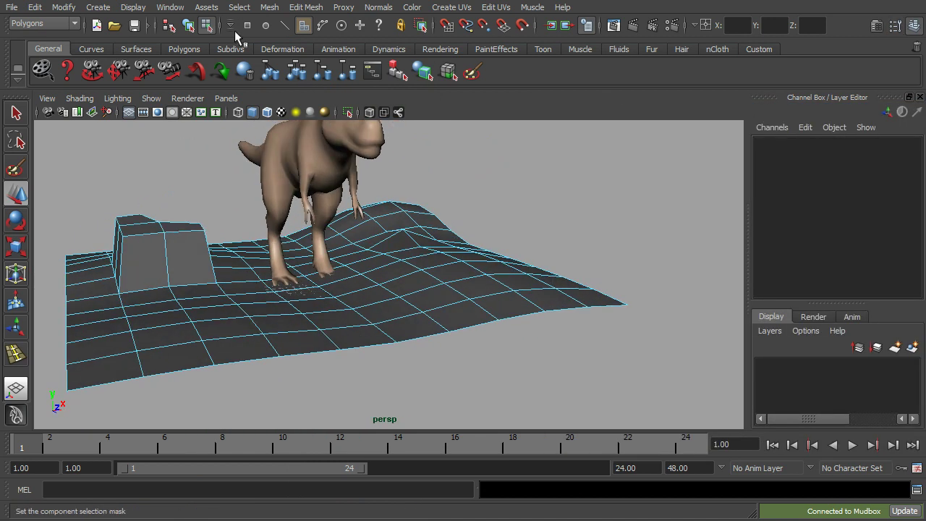
click(188, 30)
alt+middle_drag(408, 216, 508, 244)
click(625, 244)
click(558, 307)
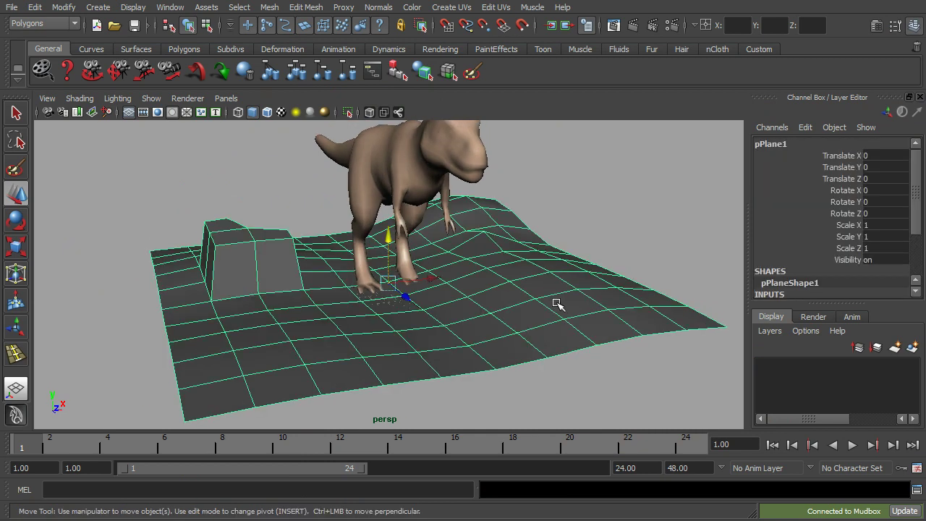
alt+drag(504, 277, 500, 291)
click(12, 7)
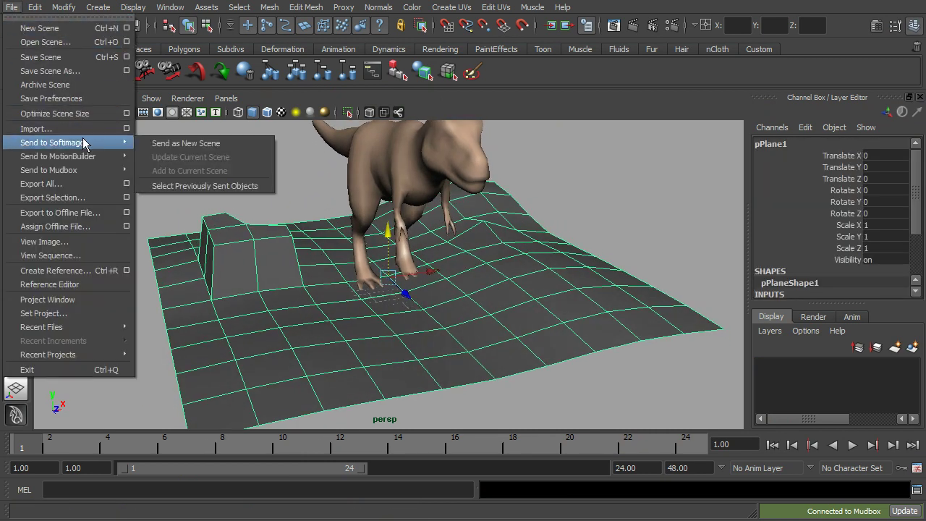
mouse_move(89, 172)
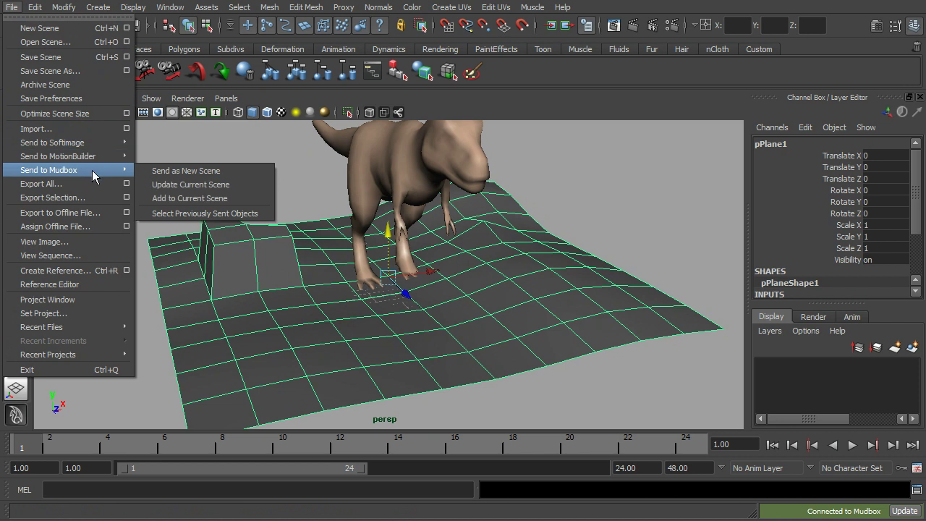
click(210, 199)
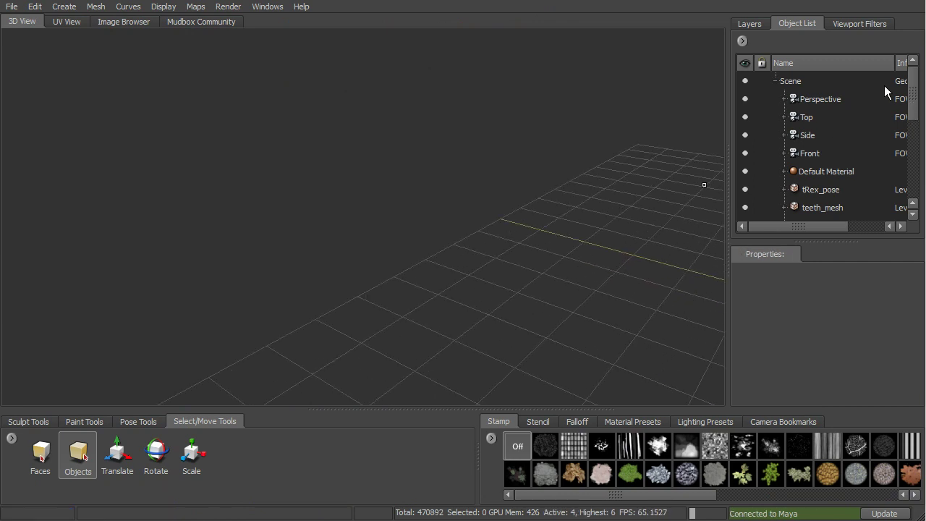
Step: In Mudbox, look through the Perspective camera and frame the T-Rex together with the imported terrain
click(836, 98)
right_click(836, 98)
click(851, 108)
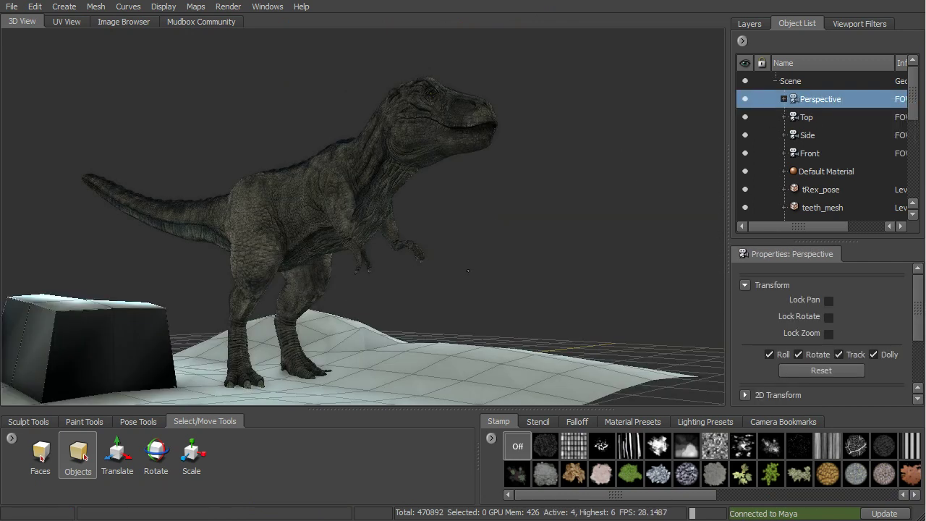
alt+drag(469, 269, 409, 318)
alt+middle_drag(409, 319, 512, 225)
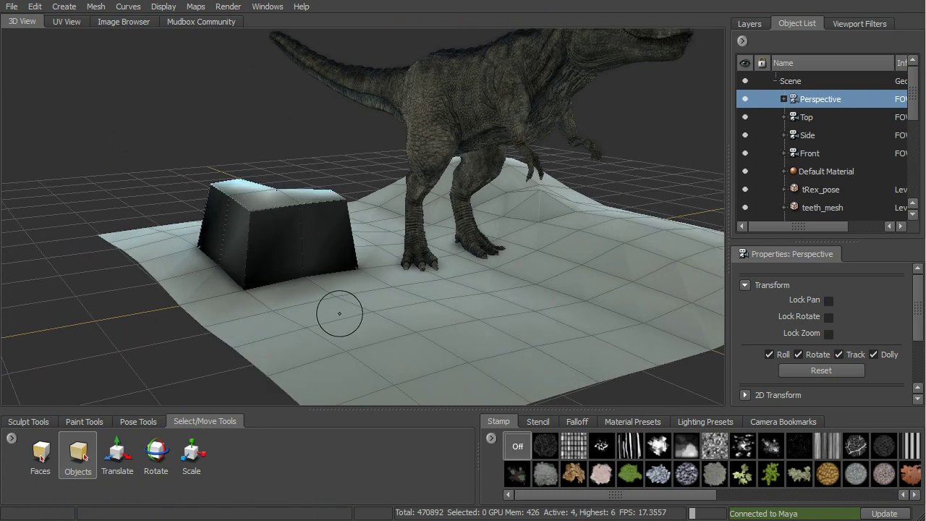
alt+drag(339, 321, 357, 314)
Step: Subdivide the terrain by one level and use the Grab tool to reshape the angular block into an irregular rocky mound
click(44, 422)
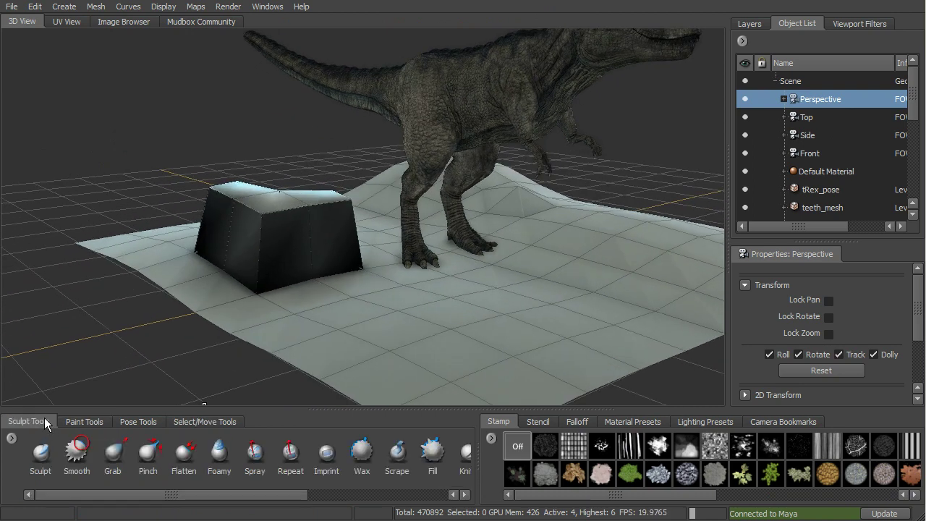
click(113, 452)
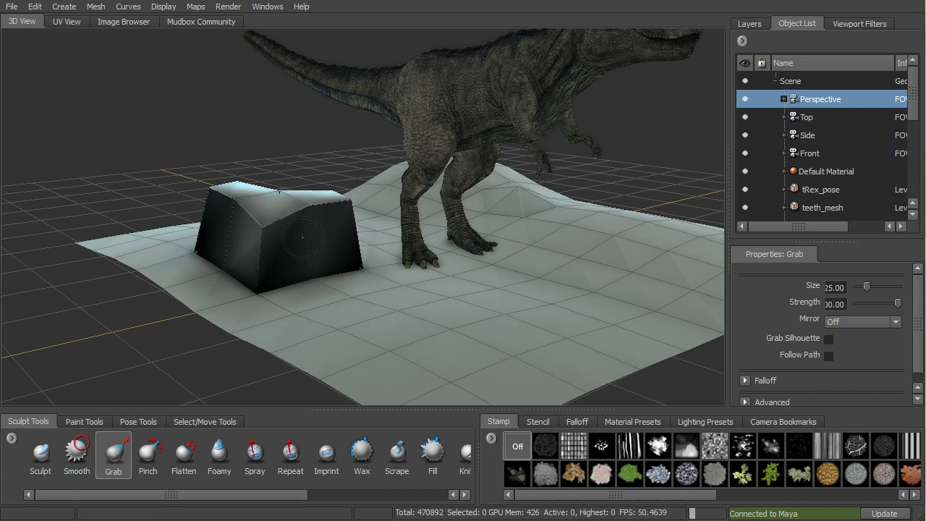
key(shift+d)
drag(299, 234, 319, 234)
drag(290, 243, 297, 226)
alt+drag(330, 190, 332, 226)
drag(327, 210, 316, 221)
mouse_move(250, 206)
mouse_down()
mouse_move(258, 211)
mouse_move(283, 191)
mouse_move(318, 186)
mouse_move(293, 189)
mouse_move(309, 207)
mouse_move(306, 190)
mouse_up()
drag(184, 247, 180, 235)
drag(352, 263, 366, 255)
mouse_move(315, 285)
mouse_down()
mouse_move(312, 272)
mouse_move(346, 260)
mouse_up()
Step: Grab parts of the ground beside and in front of the T-Rex upward to form small hills
drag(433, 301, 435, 285)
alt+drag(590, 244, 526, 240)
mouse_move(561, 235)
mouse_down()
mouse_move(562, 223)
mouse_move(602, 227)
mouse_up()
mouse_move(646, 267)
mouse_down()
mouse_move(654, 255)
mouse_move(517, 224)
mouse_move(508, 211)
mouse_move(528, 208)
mouse_up()
drag(426, 279, 426, 261)
alt+drag(436, 253, 463, 275)
drag(461, 280, 460, 270)
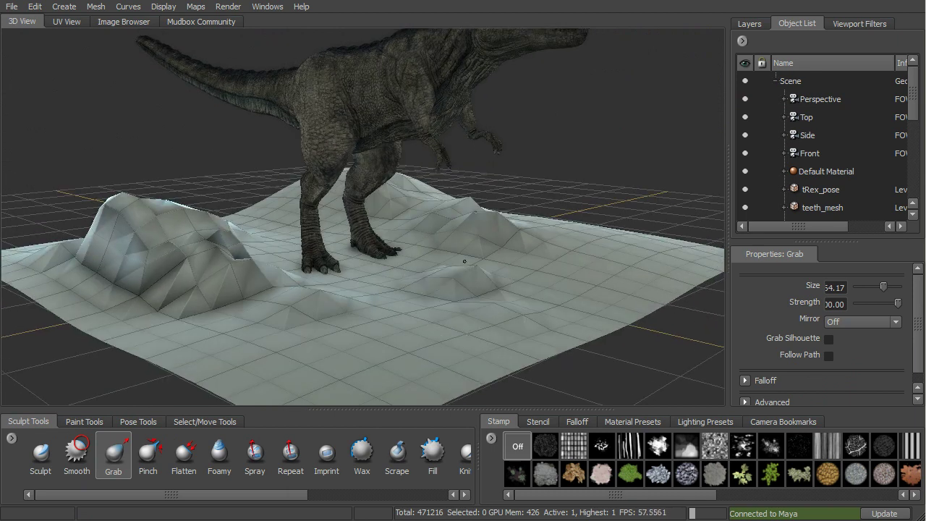
Step: Raise more bumps along the terrain's near side and far edge and heighten the mound with the Grab tool
mouse_move(600, 275)
alt+mouse_down()
mouse_move(444, 304)
mouse_move(447, 284)
alt+mouse_up()
alt+drag(446, 284, 451, 319)
mouse_move(449, 318)
mouse_down()
mouse_move(456, 294)
mouse_move(423, 307)
mouse_move(270, 305)
mouse_move(304, 365)
mouse_up()
mouse_move(217, 207)
alt+mouse_down()
mouse_move(200, 186)
mouse_move(283, 219)
alt+mouse_up()
mouse_move(264, 205)
mouse_down()
mouse_move(269, 179)
mouse_move(257, 148)
mouse_up()
mouse_move(187, 274)
mouse_down()
mouse_move(185, 253)
mouse_move(215, 299)
mouse_move(510, 206)
mouse_up()
drag(602, 226, 611, 212)
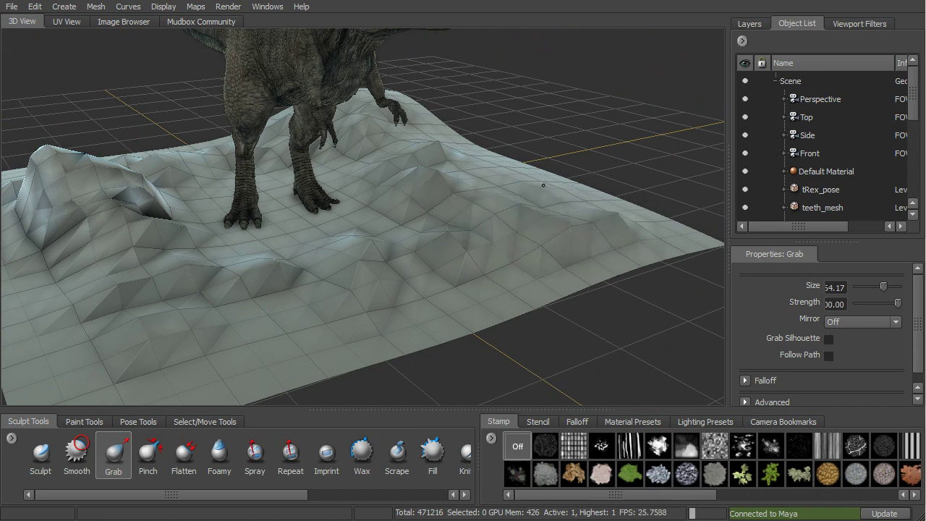
drag(542, 190, 534, 175)
Step: Subdivide the terrain to level 2 and pull up its foreground ridges with the Grab tool
key(shift+d)
mouse_move(481, 221)
alt+mouse_down()
mouse_move(466, 246)
mouse_move(460, 233)
alt+mouse_up()
drag(402, 257, 402, 242)
drag(367, 243, 366, 230)
drag(319, 246, 248, 253)
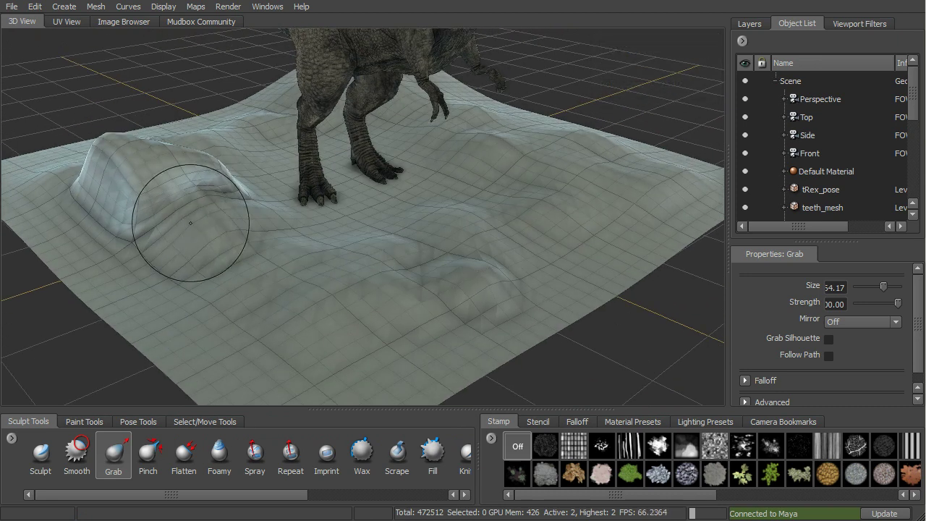
Step: Smooth the top of the rocky mound and grab raised ridges out of the ground behind it
key(shift)
mouse_move(208, 203)
shift+mouse_down()
mouse_move(232, 192)
mouse_move(186, 182)
shift+mouse_up()
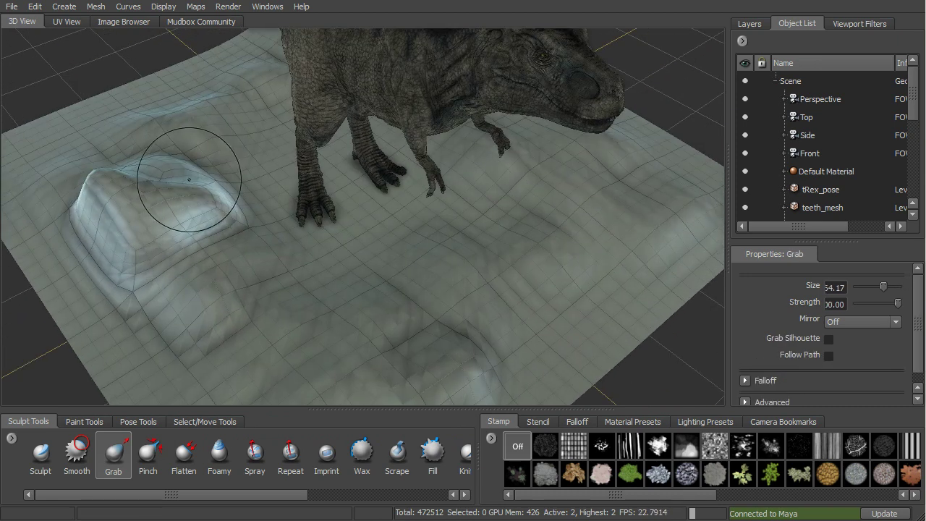
drag(218, 141, 243, 127)
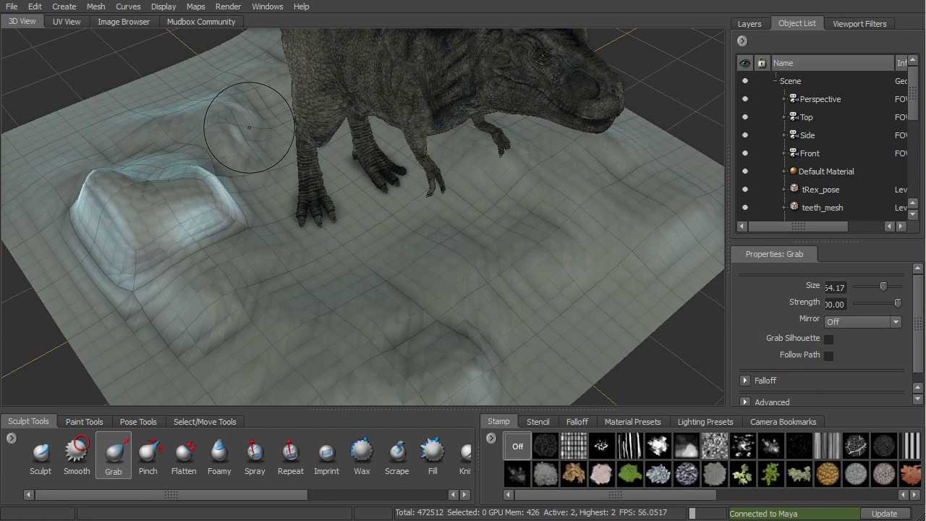
drag(163, 144, 156, 107)
drag(57, 153, 52, 154)
Step: Examine the sculpted terrain around the T-Rex from several angles and compare it with the original plane in Maya
alt+drag(330, 241, 300, 207)
alt+right_drag(300, 207, 386, 205)
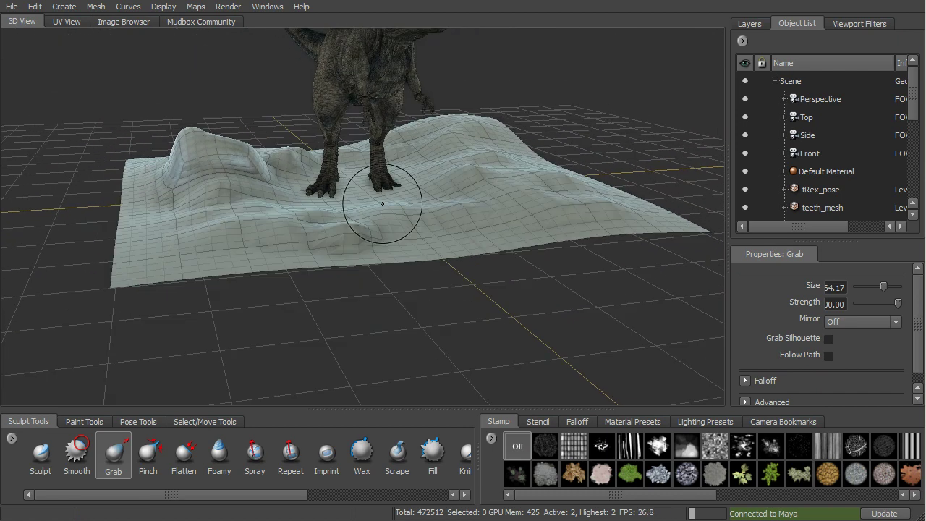
alt+middle_drag(387, 205, 401, 273)
alt+drag(401, 273, 613, 350)
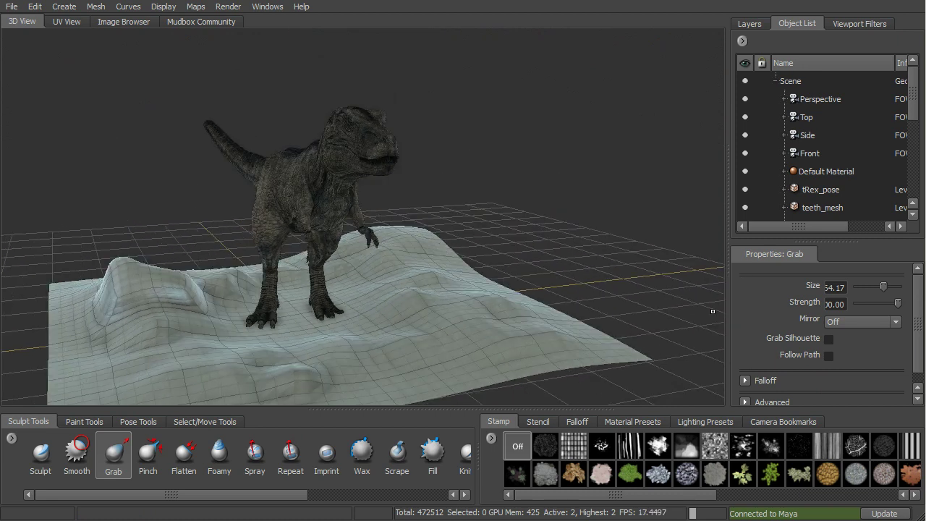
key(alt+Tab)
alt+drag(499, 280, 548, 285)
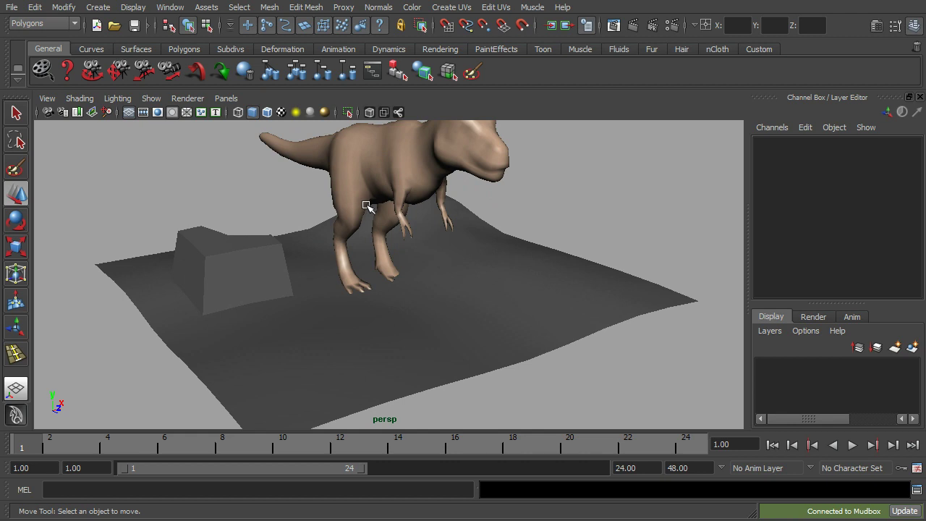
alt+drag(516, 244, 507, 239)
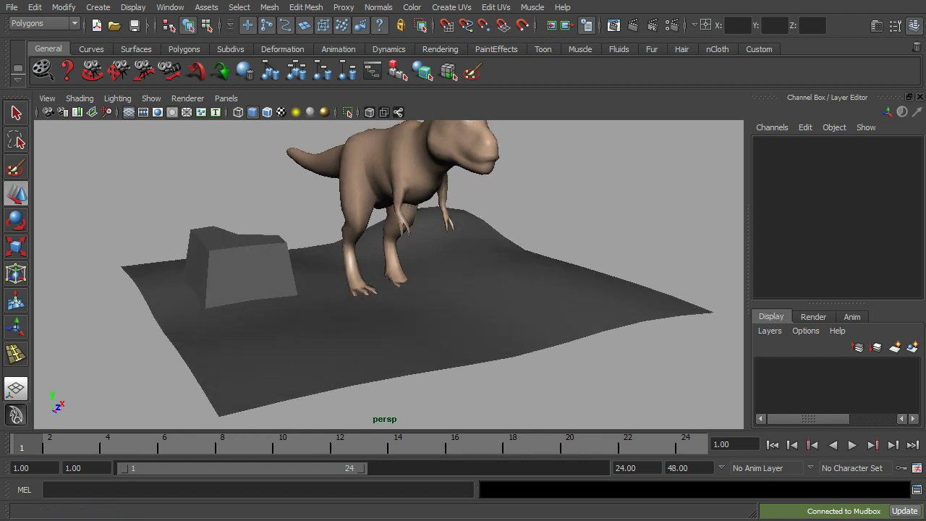
key(alt+Tab)
alt+drag(567, 264, 546, 265)
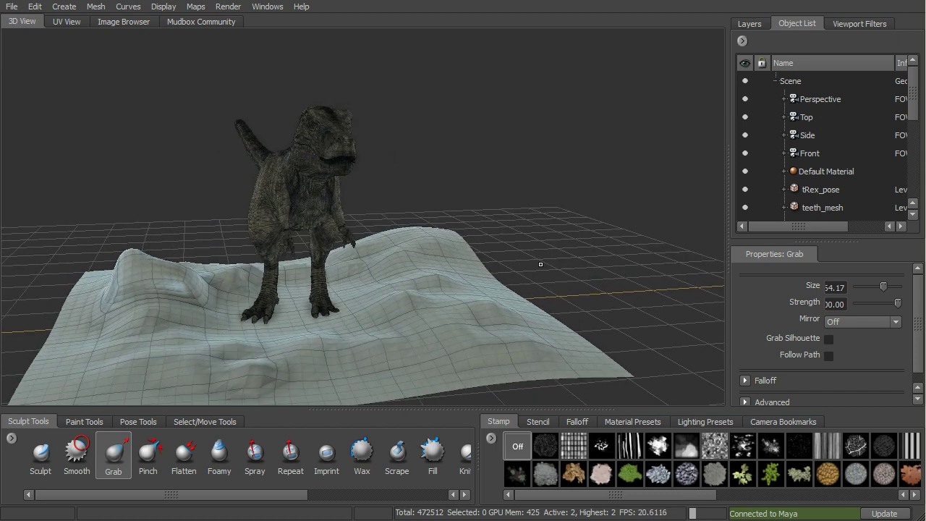
alt+middle_drag(536, 265, 605, 223)
alt+drag(605, 224, 644, 229)
alt+drag(532, 212, 584, 213)
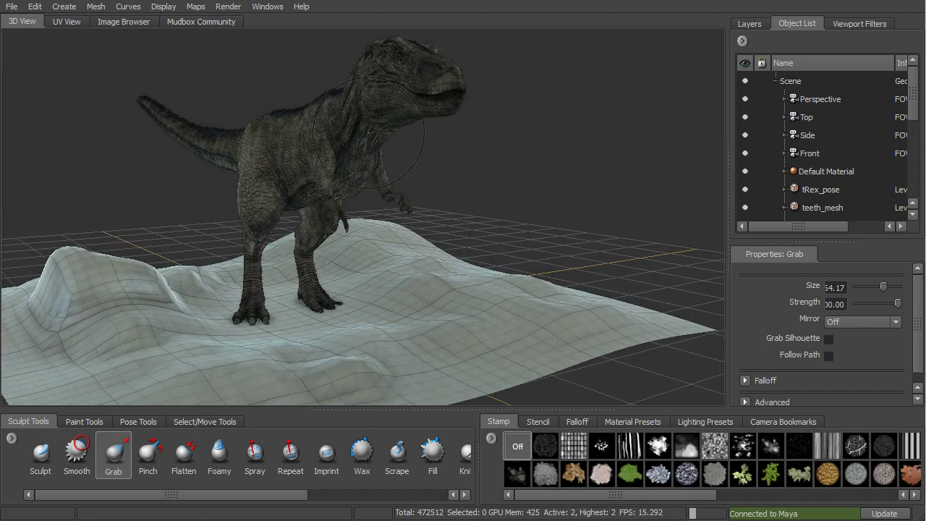
alt+drag(382, 162, 460, 150)
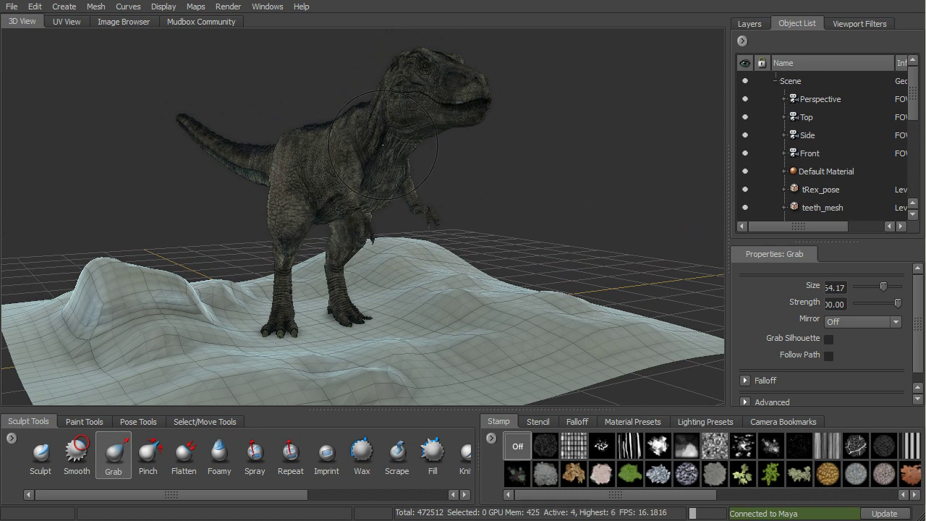
Step: With the Objects selection tool active, select both the tRex_pose and teeth_mesh objects
click(205, 421)
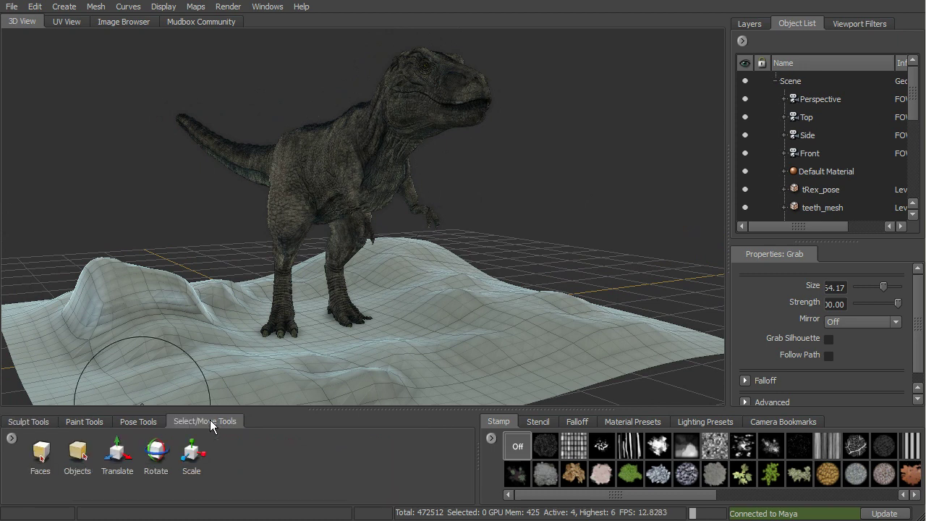
click(81, 456)
click(469, 115)
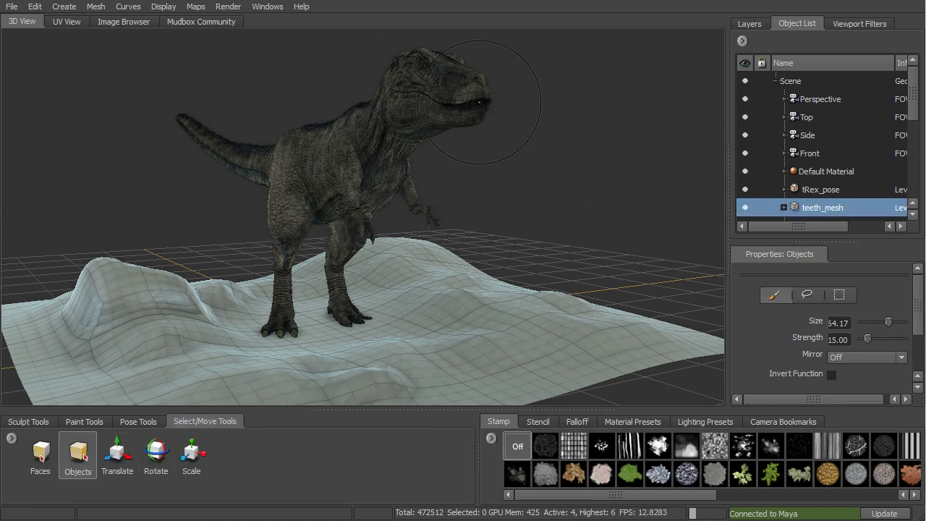
click(432, 126)
alt+right_drag(535, 123, 592, 162)
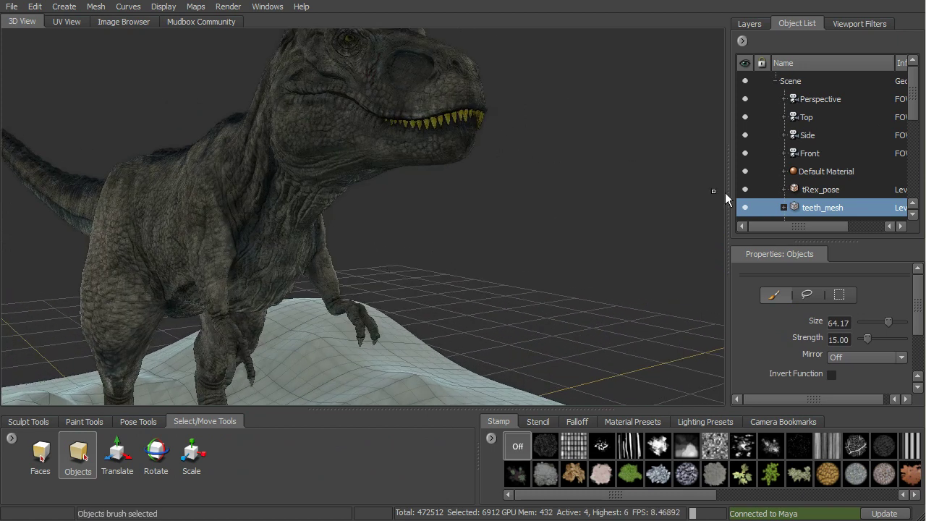
click(828, 189)
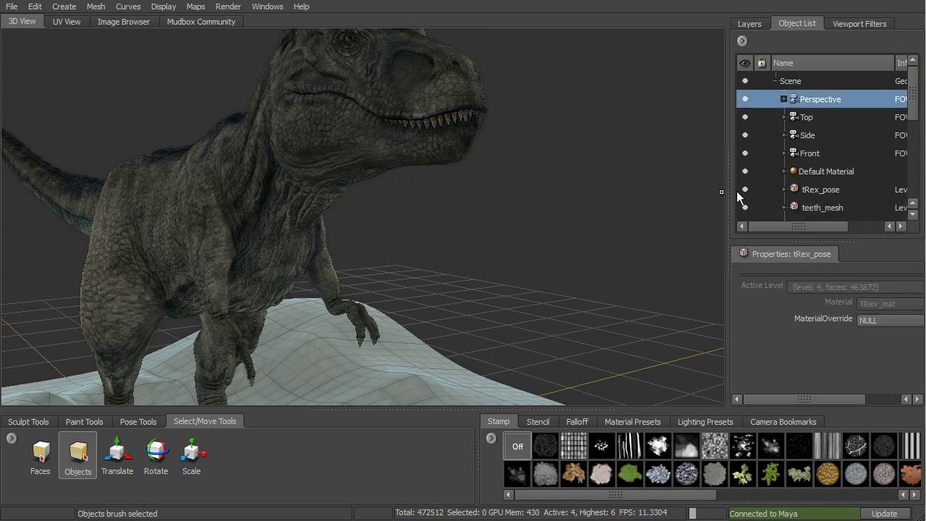
click(822, 190)
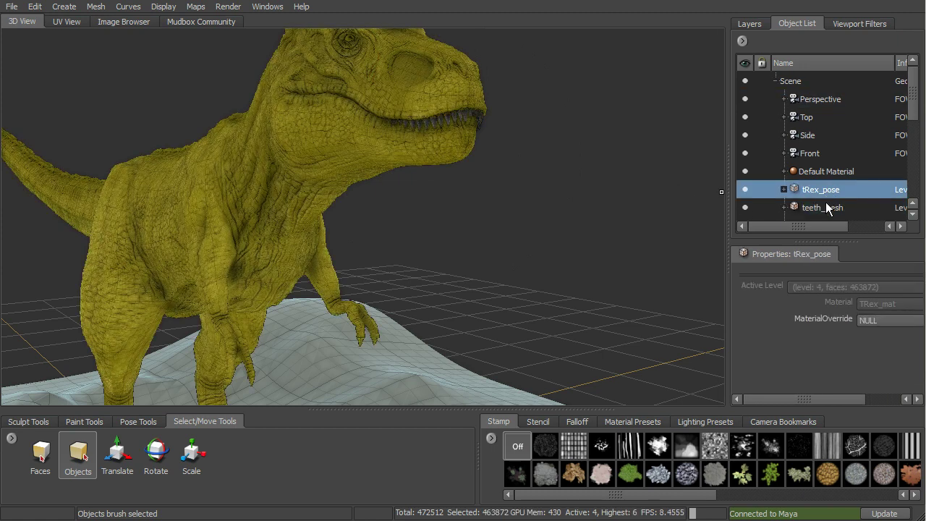
ctrl+click(838, 211)
Step: Open the Maya send preferences and accept flattening paint layers in each channel and flattening sculpt layers before sending
alt+drag(555, 212, 601, 210)
alt+right_drag(600, 210, 434, 190)
alt+drag(434, 189, 87, 44)
click(11, 6)
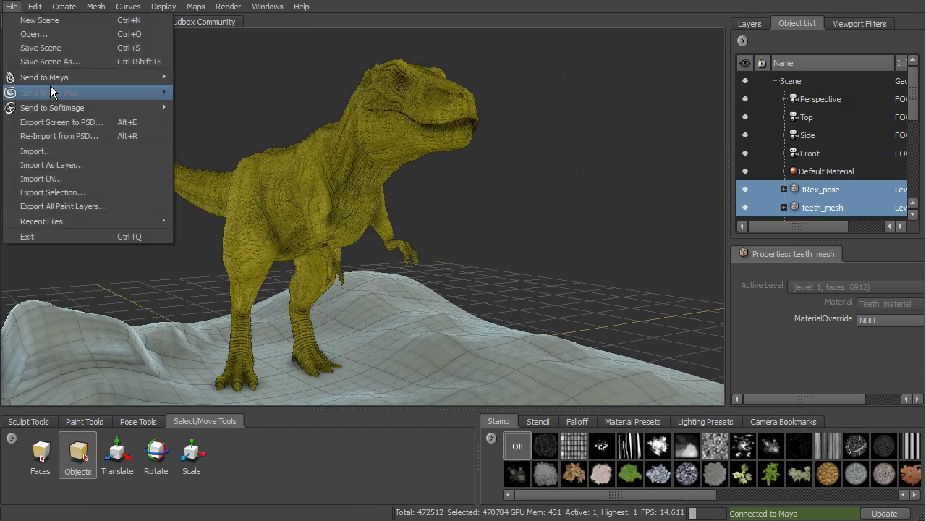
mouse_move(52, 83)
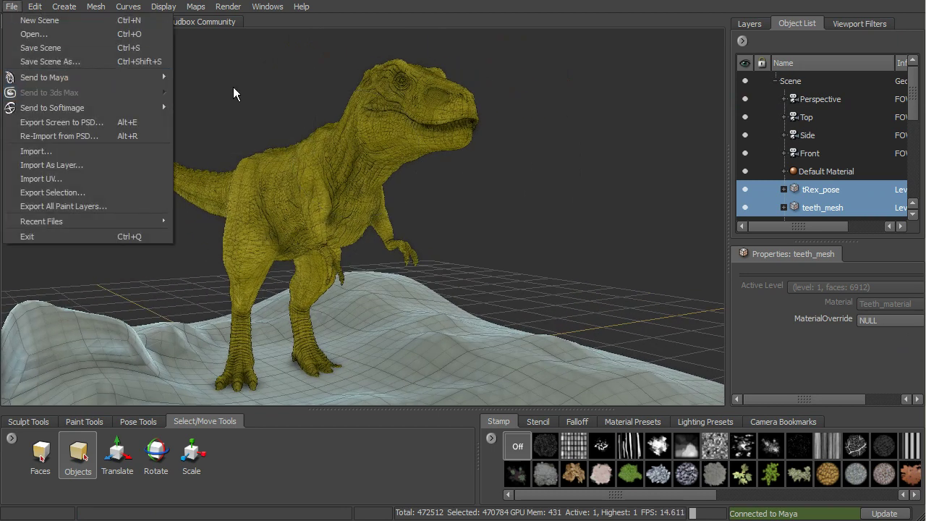
click(227, 148)
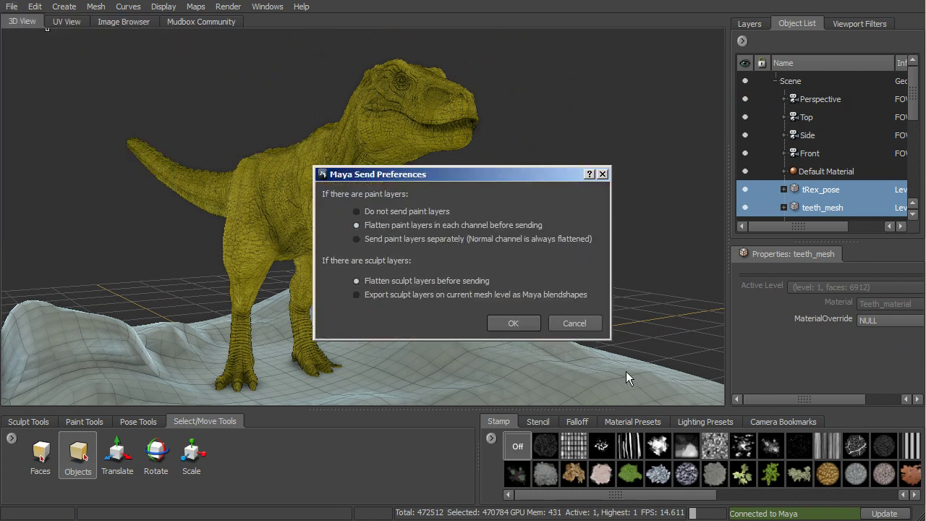
click(518, 324)
Step: Review the paint layers under the Diffuse, Specular and Normal Map channels and collapse those channel groups
alt+drag(560, 220, 586, 209)
click(751, 25)
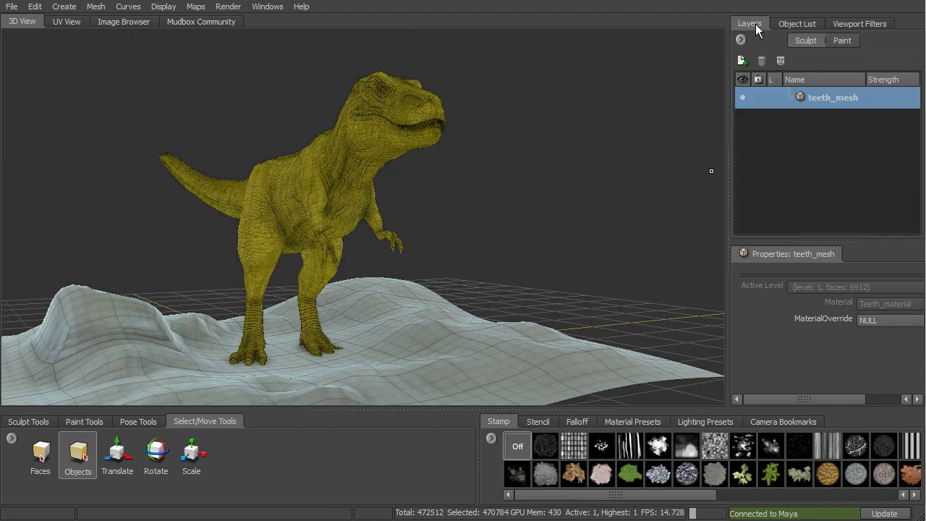
click(842, 42)
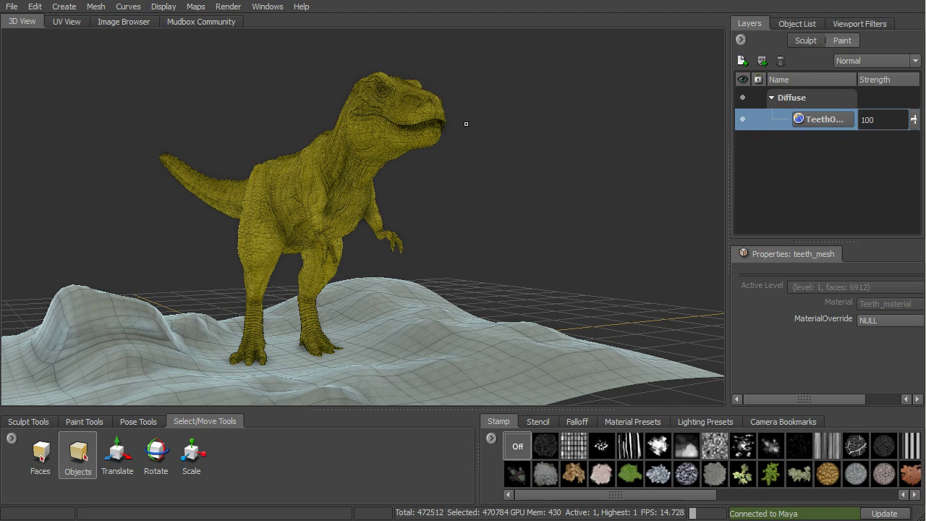
mouse_move(374, 151)
click(771, 98)
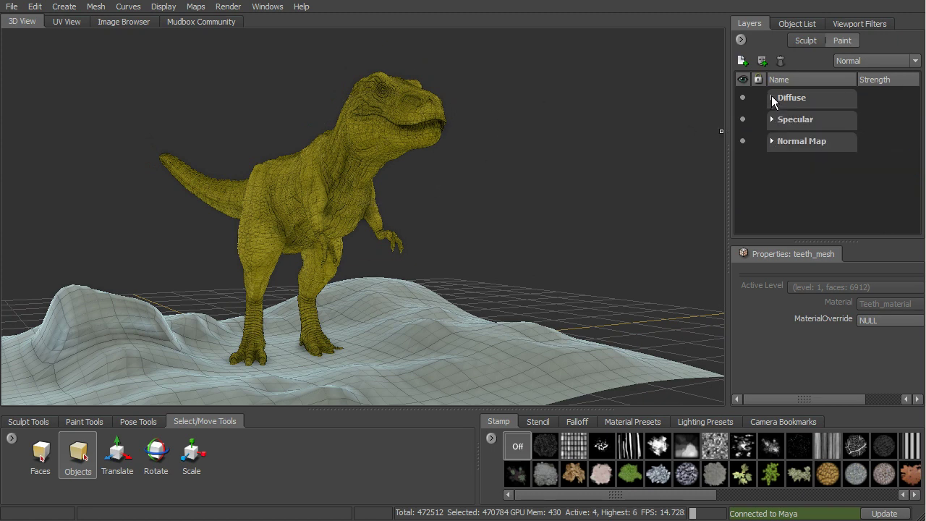
click(772, 141)
click(771, 141)
Step: Step the selected T-Rex down through its lower subdivision levels and back up to level 3
alt+drag(548, 151, 22, 34)
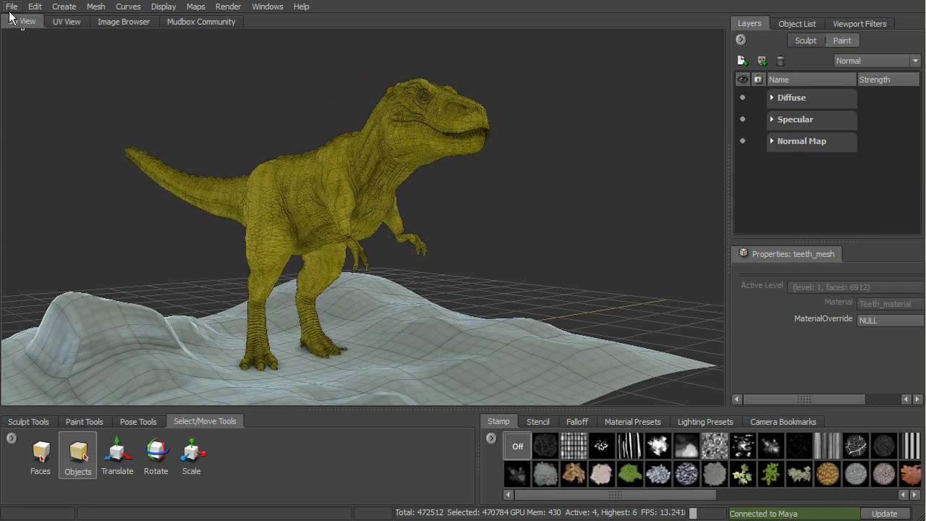
alt+drag(470, 166, 465, 167)
alt+middle_drag(464, 168, 465, 176)
alt+right_drag(465, 176, 531, 179)
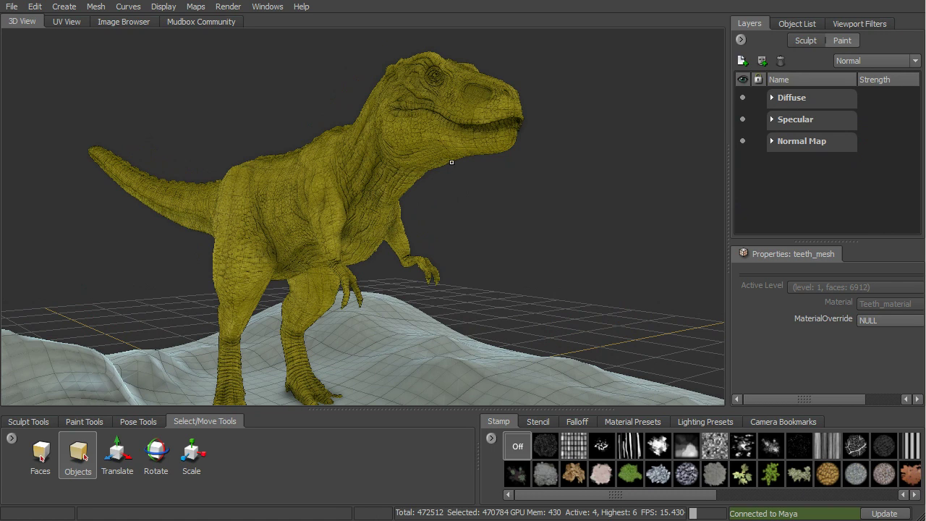
key(Page_Down)
key(Page_Down)
key(Page_Down)
key(Page_Up)
key(Page_Up)
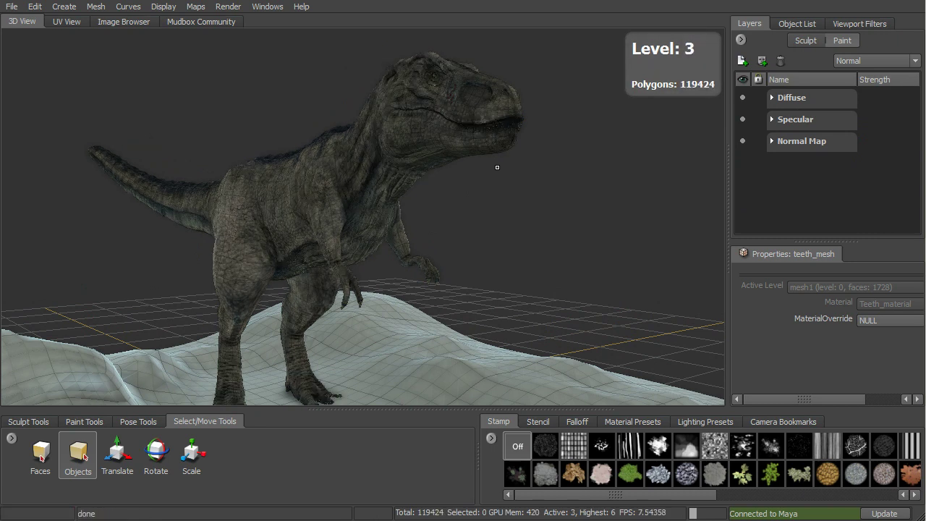
Step: Lower the T-Rex to subdivision level 2 and select both tRex_pose and teeth_mesh
key(Page_Down)
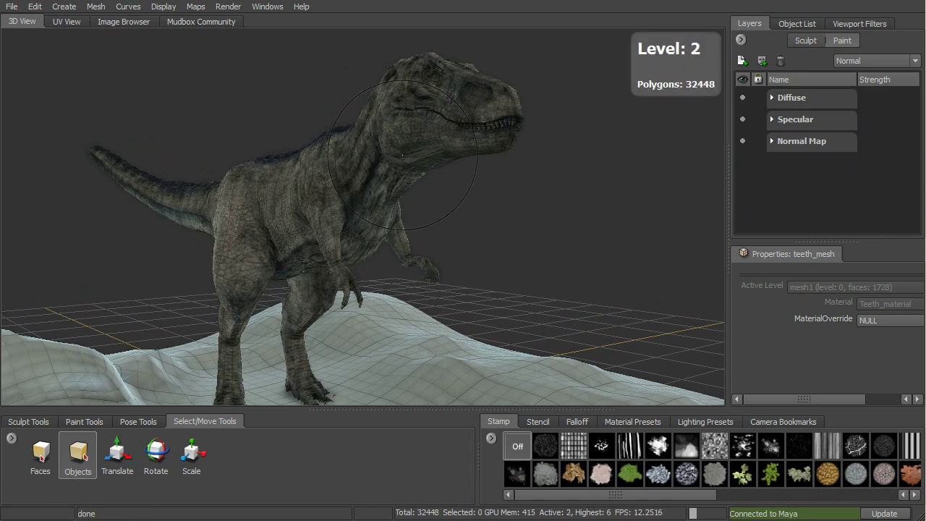
click(797, 24)
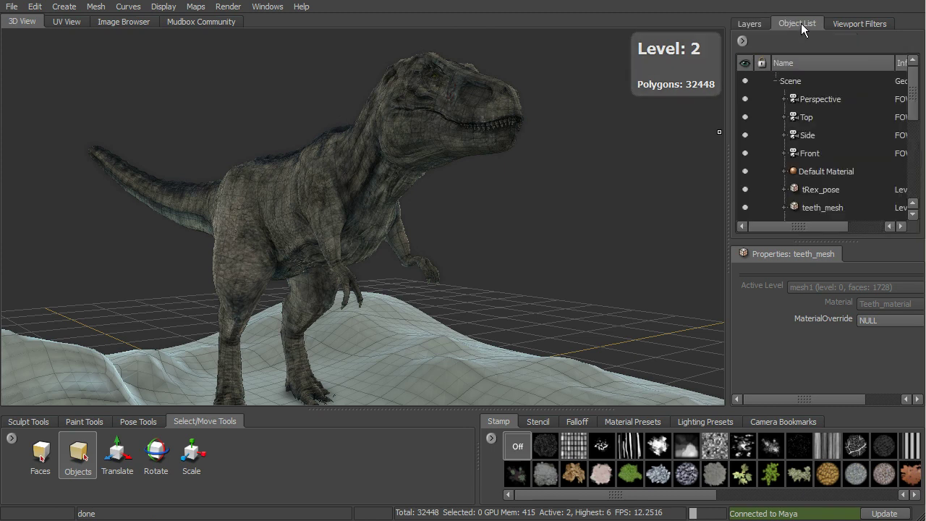
click(820, 190)
shift+click(822, 207)
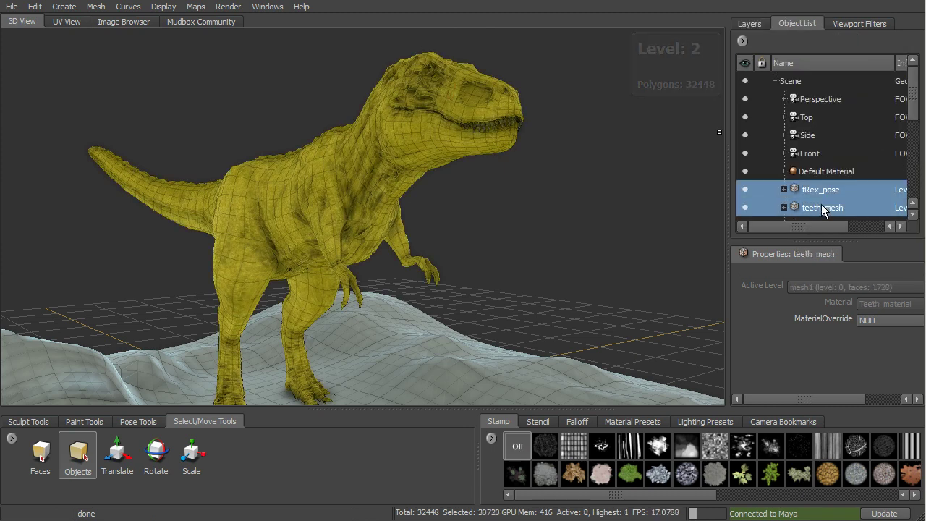
Step: Send the selected meshes to Maya as a new scene at their current level, discarding the unsaved changes in Maya's untitled scene
click(12, 7)
mouse_move(42, 78)
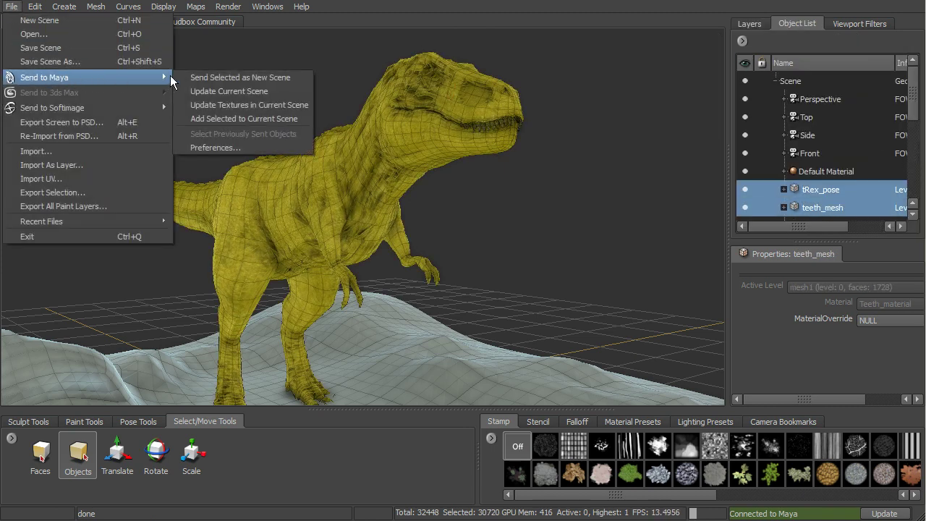
click(250, 78)
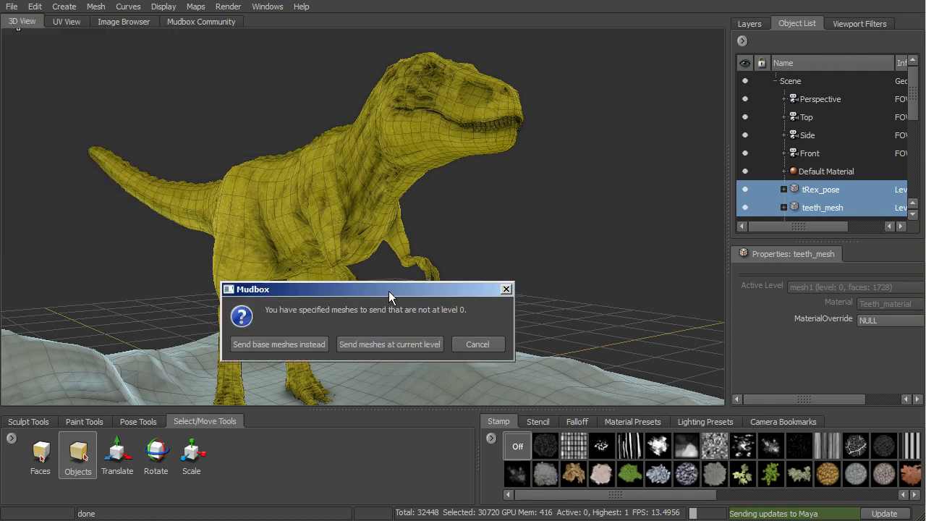
drag(388, 294, 521, 250)
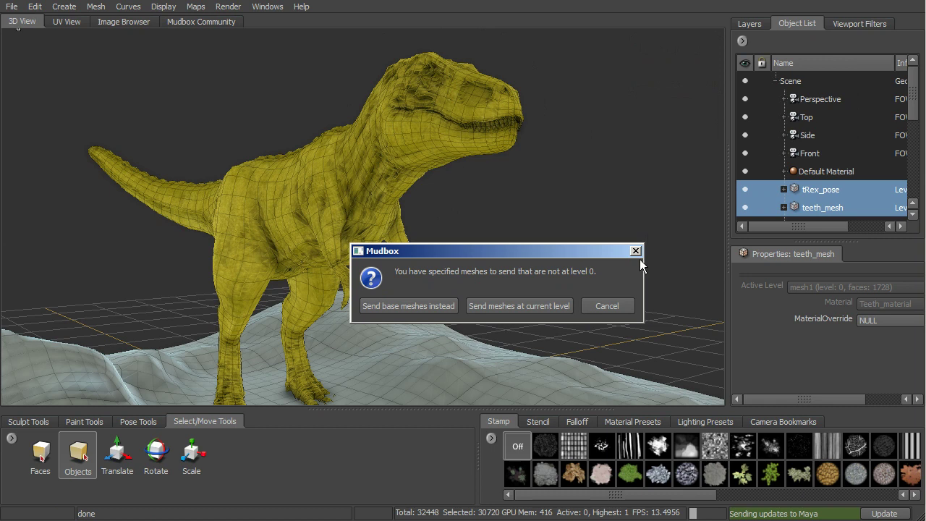
drag(539, 251, 562, 245)
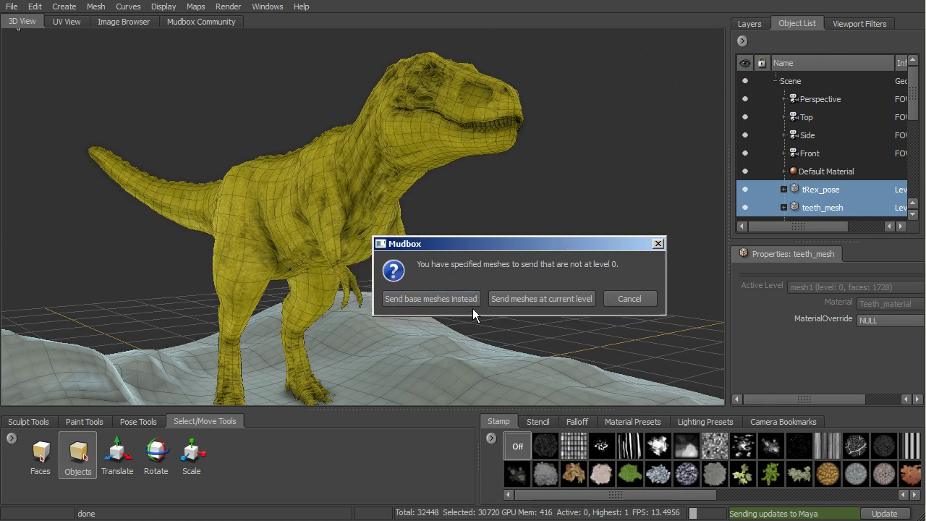
drag(467, 242, 494, 235)
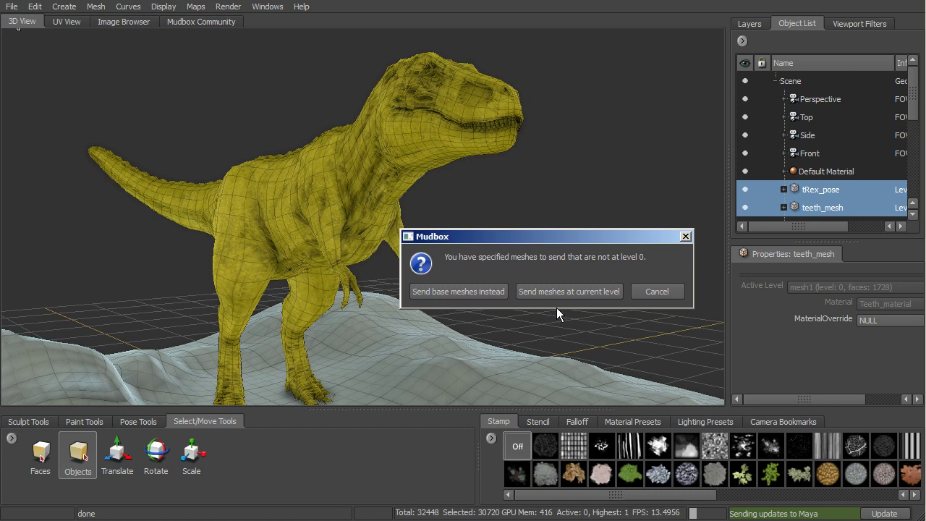
drag(564, 243, 553, 232)
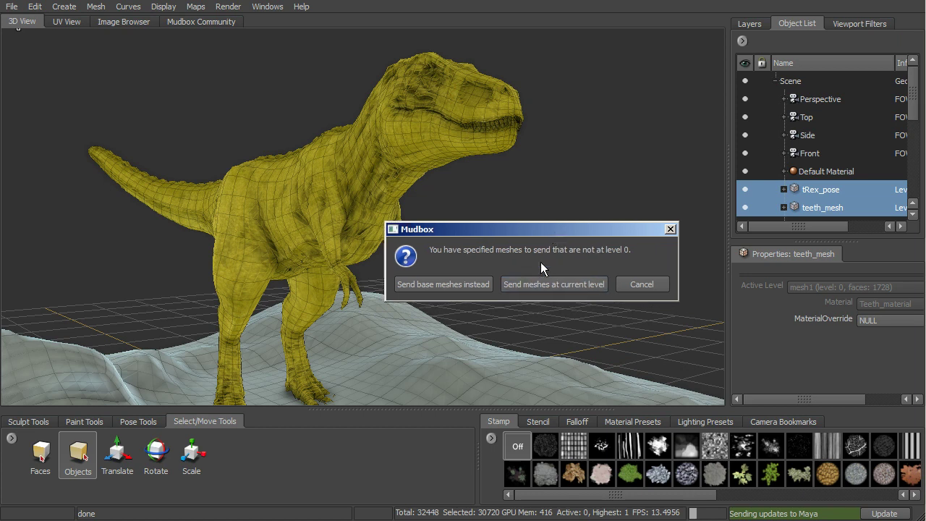
click(561, 283)
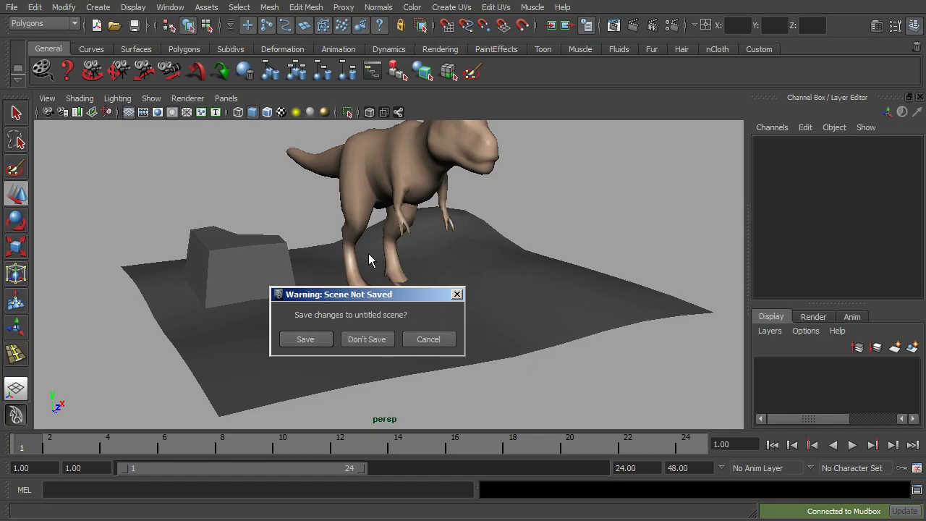
drag(386, 295, 512, 236)
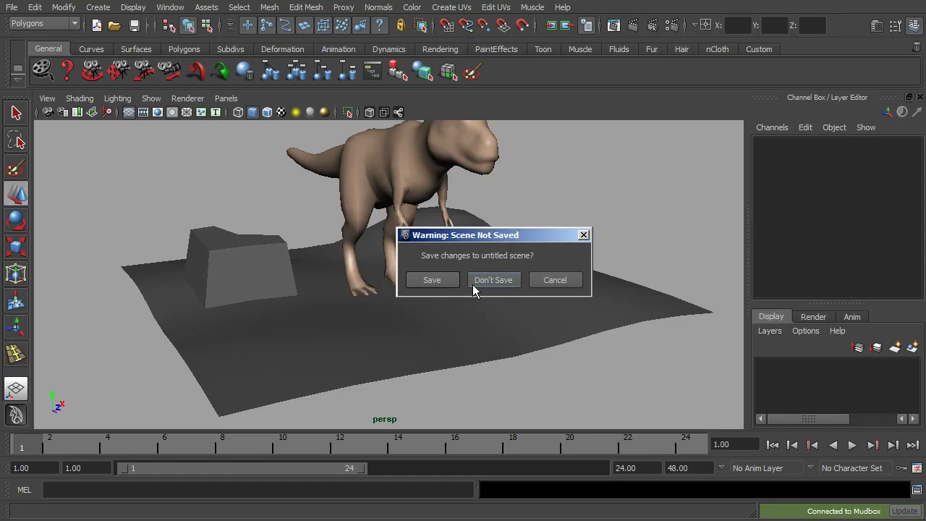
click(498, 285)
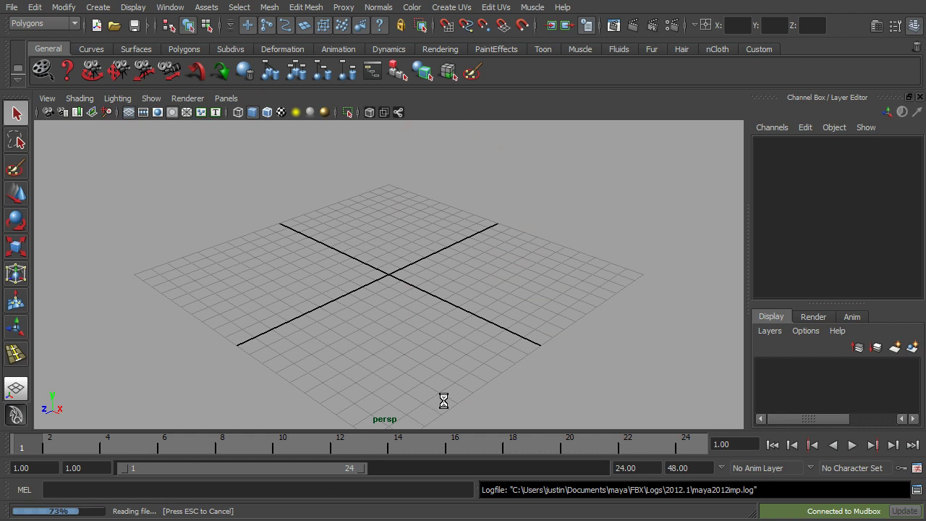
Step: Display the imported T-Rex in Maya's perspective view with Smooth Shade All
alt+middle_drag(461, 210, 473, 311)
alt+drag(473, 311, 483, 288)
alt+right_drag(483, 288, 456, 281)
alt+middle_drag(456, 281, 458, 307)
alt+drag(458, 306, 352, 293)
alt+drag(391, 239, 330, 245)
click(79, 98)
click(80, 135)
alt+drag(293, 251, 212, 222)
Step: Turn on Hardware Texturing for the T-Rex and switch the viewport to High Quality Rendering
click(80, 98)
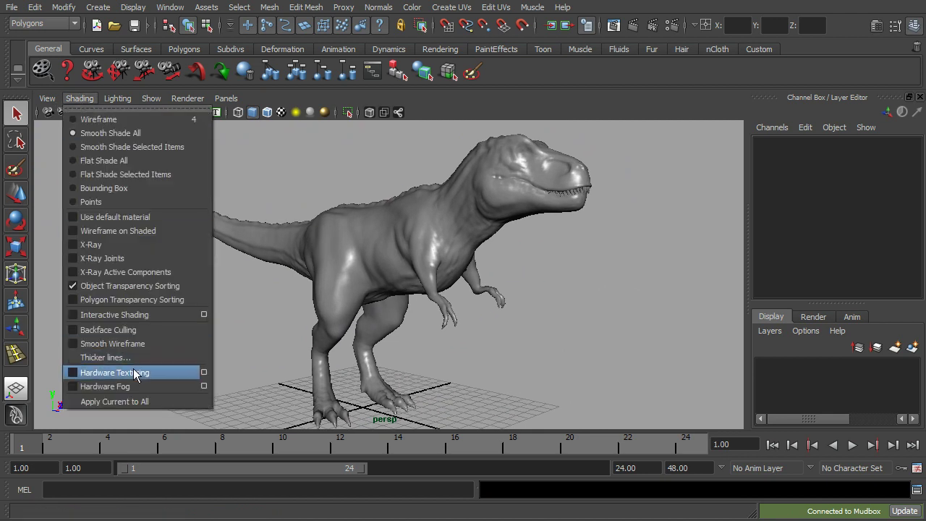
click(108, 373)
alt+middle_drag(424, 280, 393, 272)
alt+drag(393, 272, 418, 286)
click(183, 99)
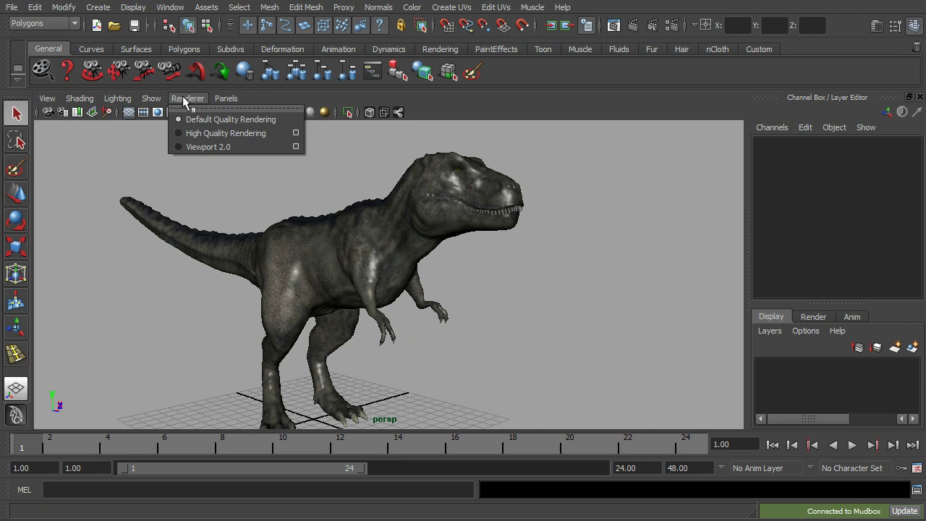
click(199, 137)
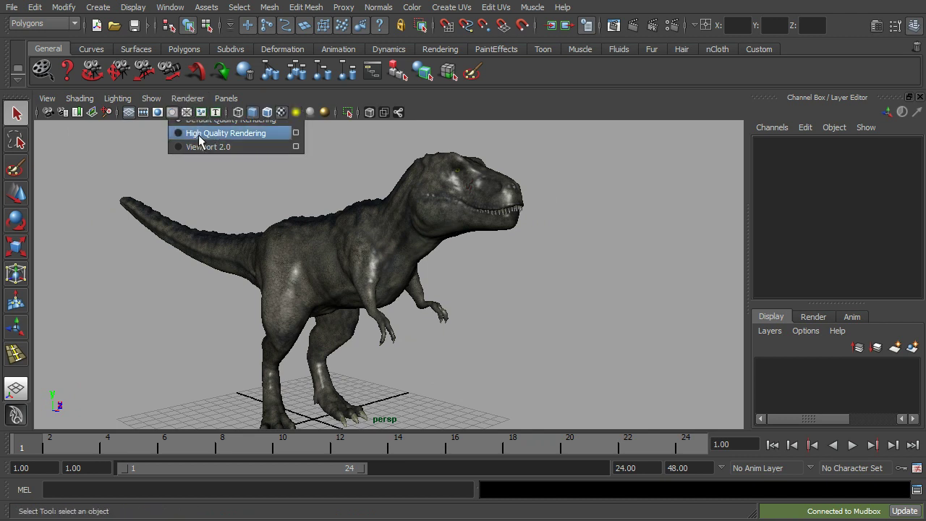
Step: Examine the textured T-Rex's head, teeth and body surface detail from several angles and distances
alt+drag(431, 256, 444, 240)
scroll(447, 240, up, 4)
alt+drag(515, 253, 604, 279)
alt+right_drag(603, 280, 579, 283)
click(429, 286)
alt+drag(455, 284, 473, 283)
click(545, 284)
alt+drag(555, 269, 639, 244)
alt+middle_drag(546, 215, 544, 256)
alt+drag(544, 256, 506, 269)
alt+right_drag(507, 269, 581, 275)
alt+drag(581, 275, 558, 273)
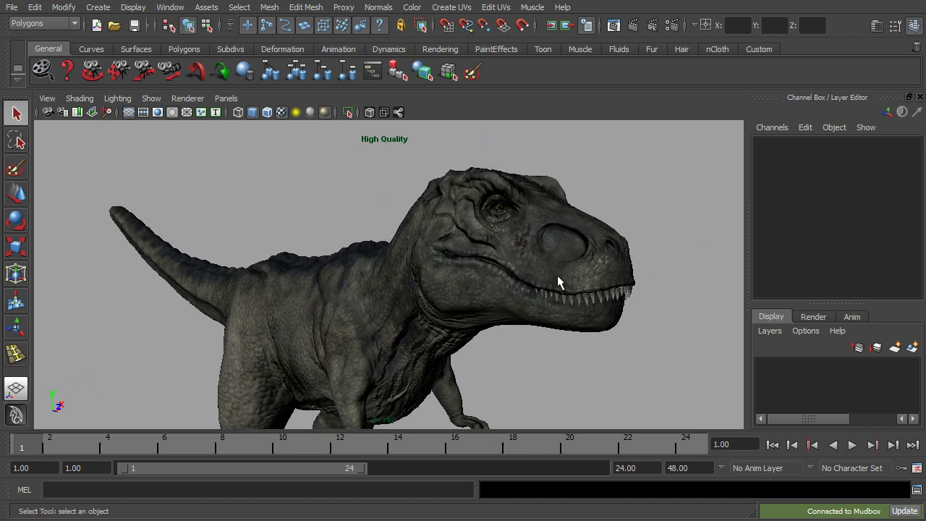
alt+right_drag(558, 273, 567, 270)
alt+drag(566, 271, 571, 296)
alt+right_drag(572, 295, 589, 289)
alt+drag(589, 290, 566, 294)
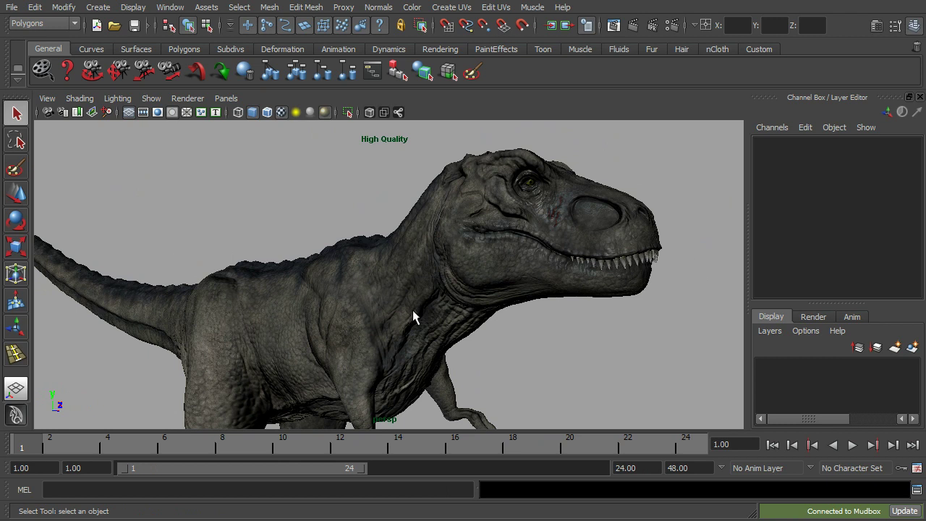
alt+drag(410, 310, 427, 313)
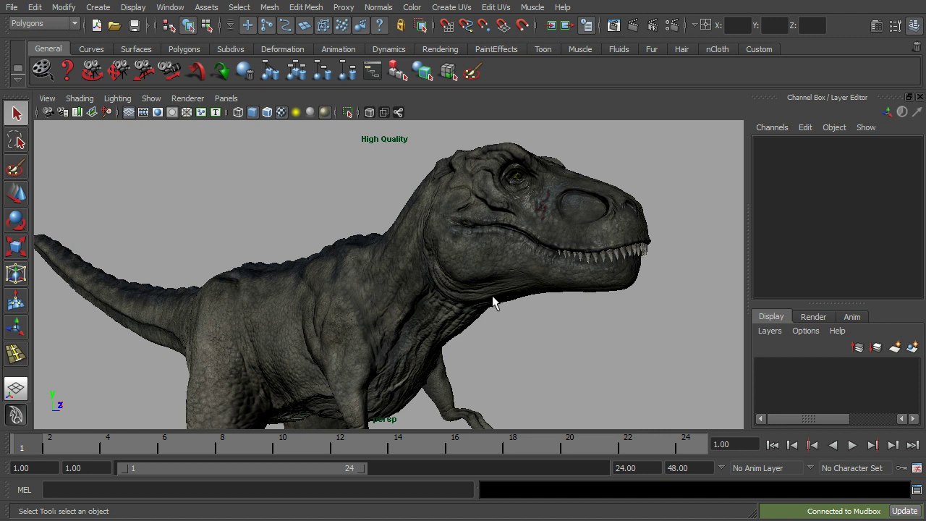
alt+drag(526, 304, 515, 303)
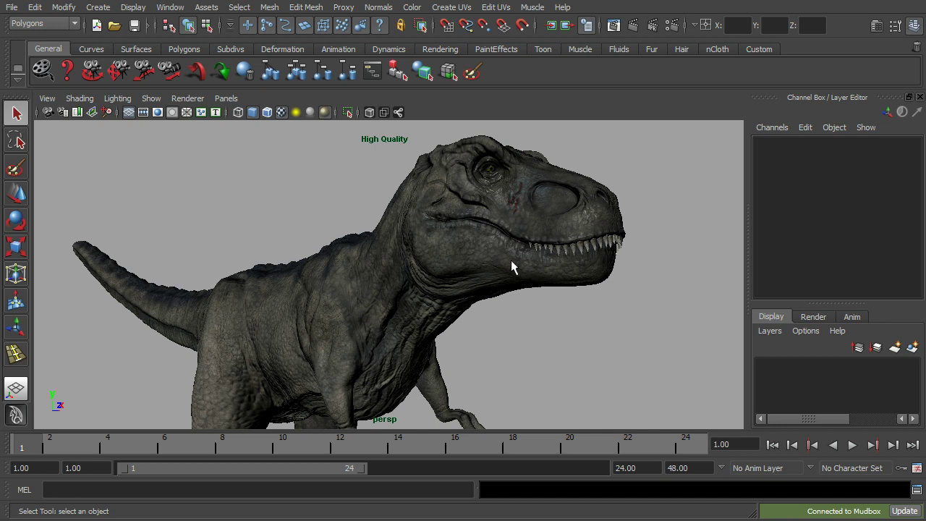
alt+right_drag(569, 269, 568, 258)
mouse_move(565, 289)
alt+mouse_down()
mouse_move(600, 272)
mouse_move(563, 294)
mouse_move(576, 280)
alt+mouse_up()
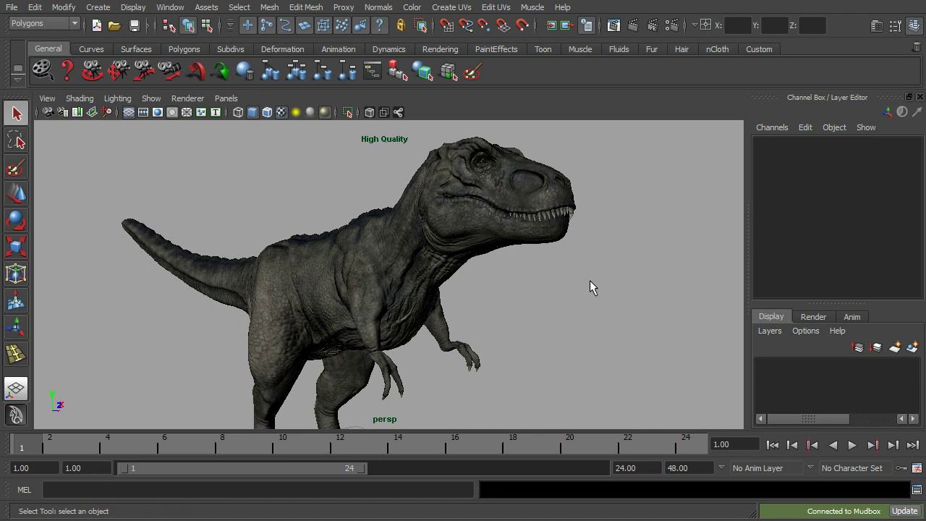
Step: Review the Send to Mudbox options for new, updated and added scenes, and dismiss them without sending
click(12, 7)
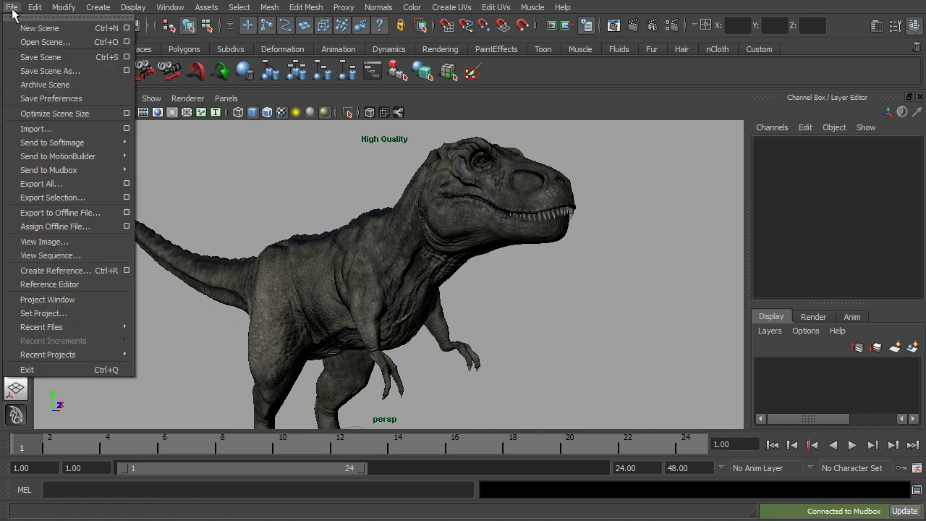
mouse_move(74, 162)
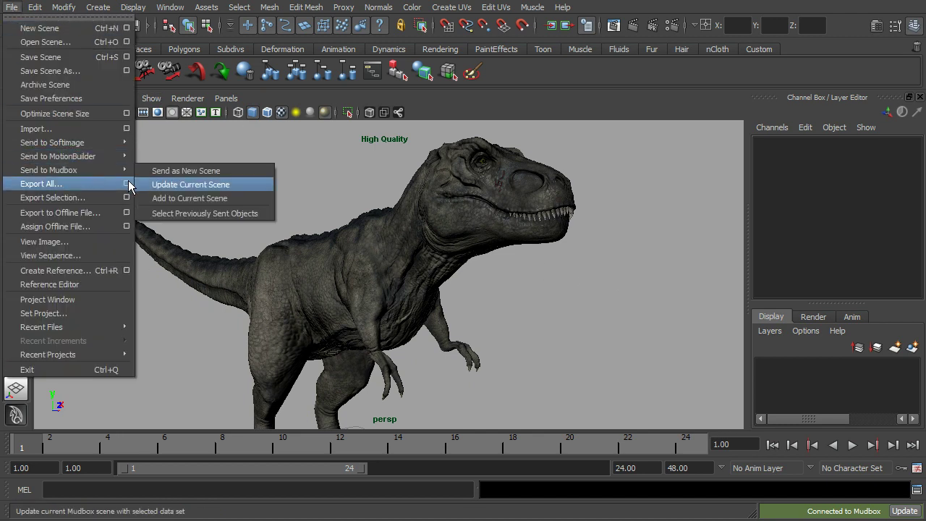
mouse_move(123, 178)
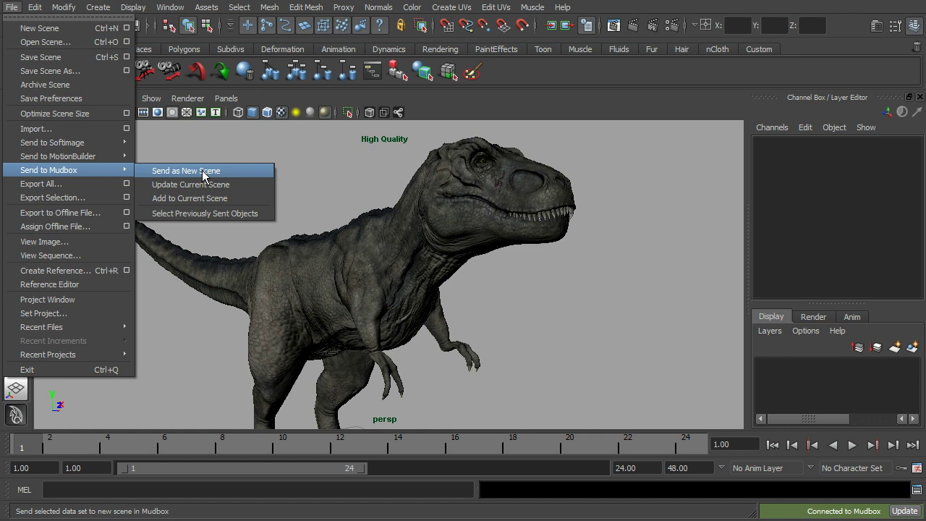
click(585, 252)
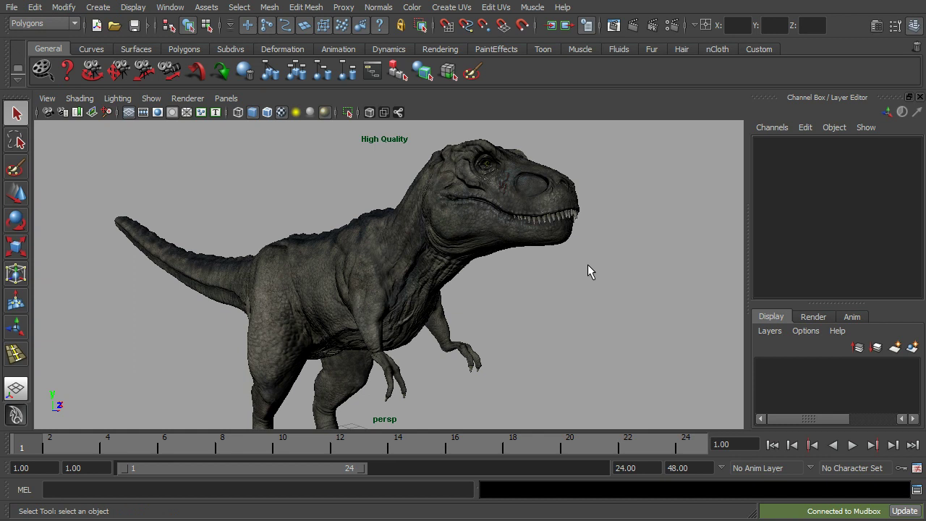
alt+middle_drag(591, 275, 571, 249)
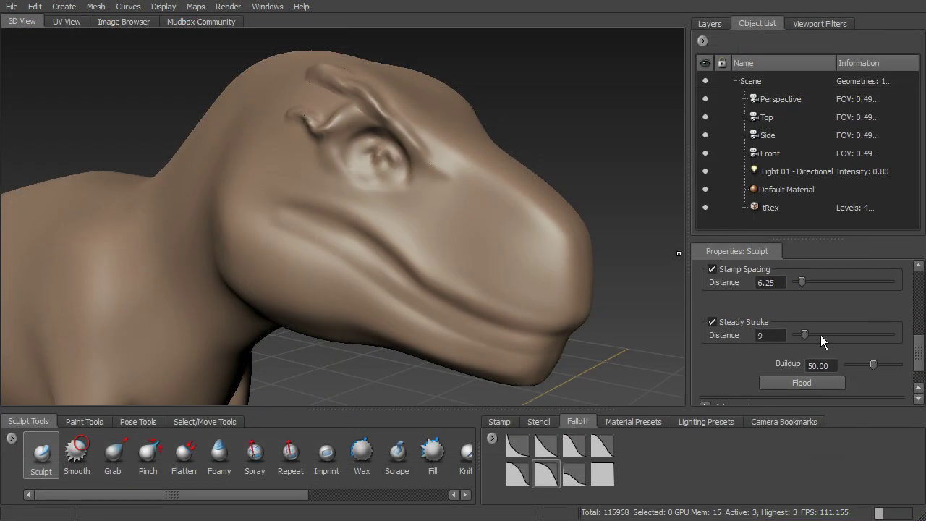
Step: In Mudbox, sculpt a shallow recess on the T-Rex's snout in front of the eye, mirrored in X
drag(918, 355, 913, 268)
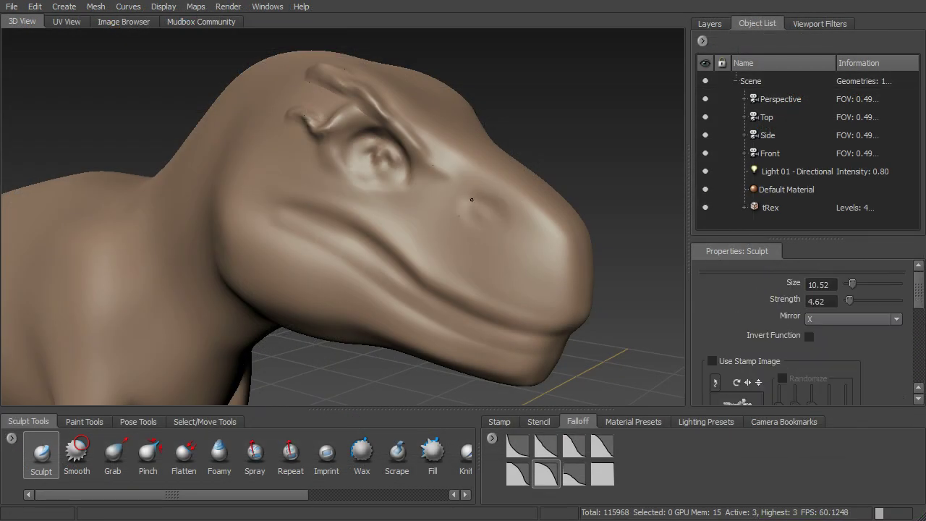
mouse_move(515, 233)
mouse_down()
mouse_move(508, 221)
mouse_move(464, 225)
mouse_move(492, 225)
mouse_up()
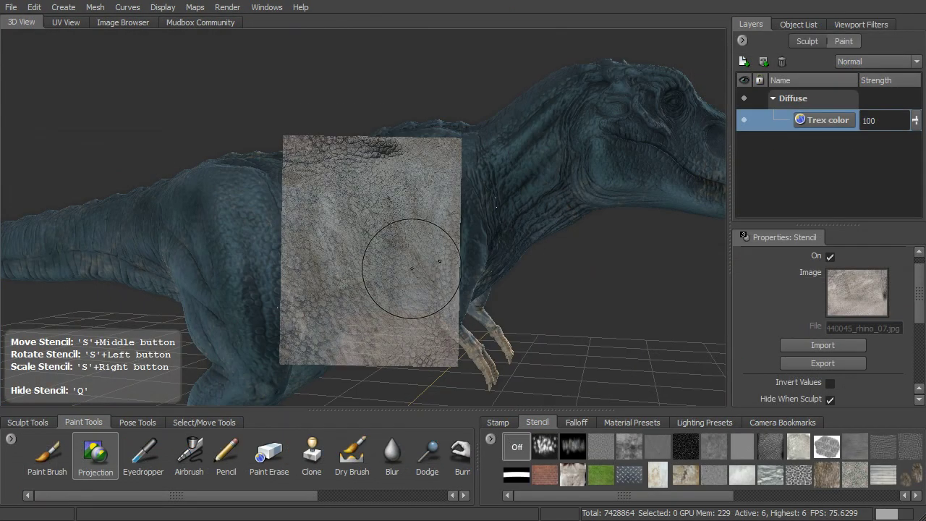
Step: Project the rhino skin stencil onto the T-Rex's torso on the Trex color diffuse layer
mouse_move(405, 259)
mouse_down()
mouse_move(336, 283)
mouse_move(311, 217)
mouse_move(346, 250)
mouse_move(395, 269)
mouse_move(358, 199)
mouse_move(369, 183)
mouse_up()
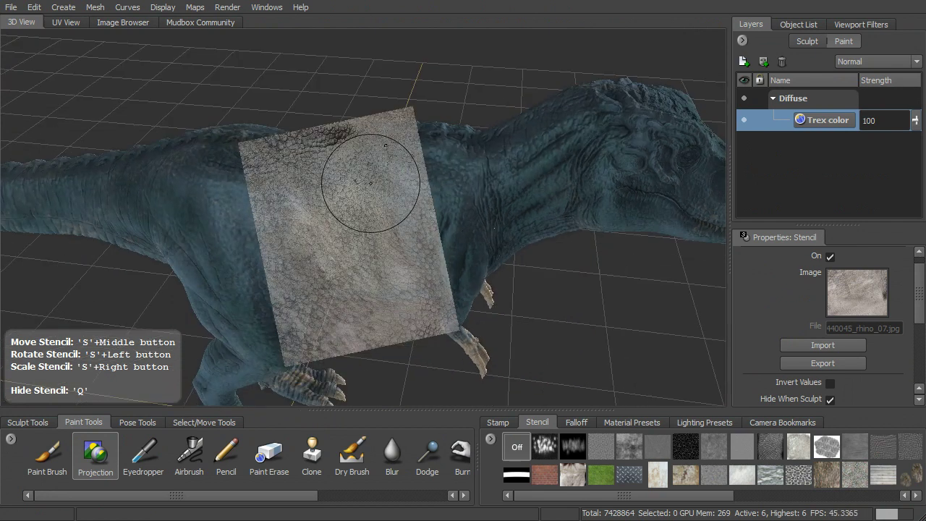
mouse_move(371, 183)
mouse_down()
mouse_move(304, 201)
mouse_move(333, 168)
mouse_move(373, 165)
mouse_up()
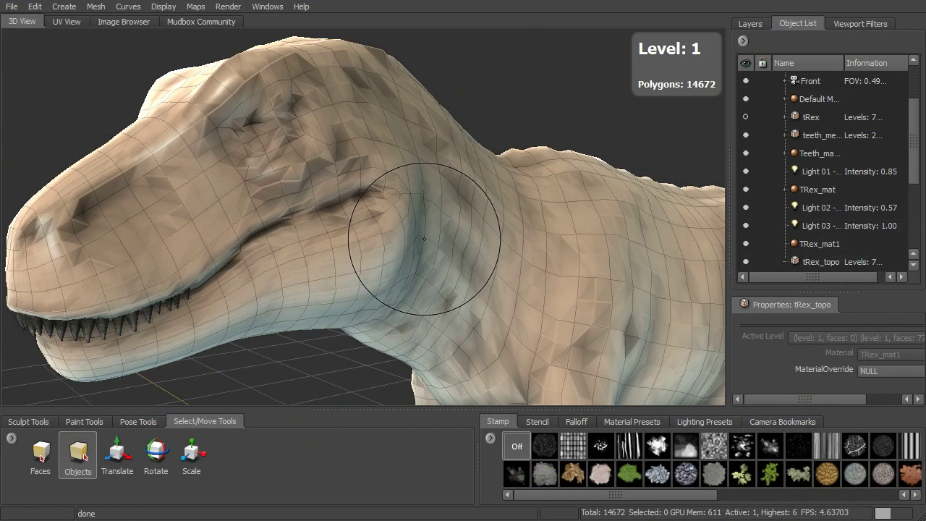
Step: Step the tRex_topo mesh up through its subdivision levels from level 1 to level 5
key(Page_Up)
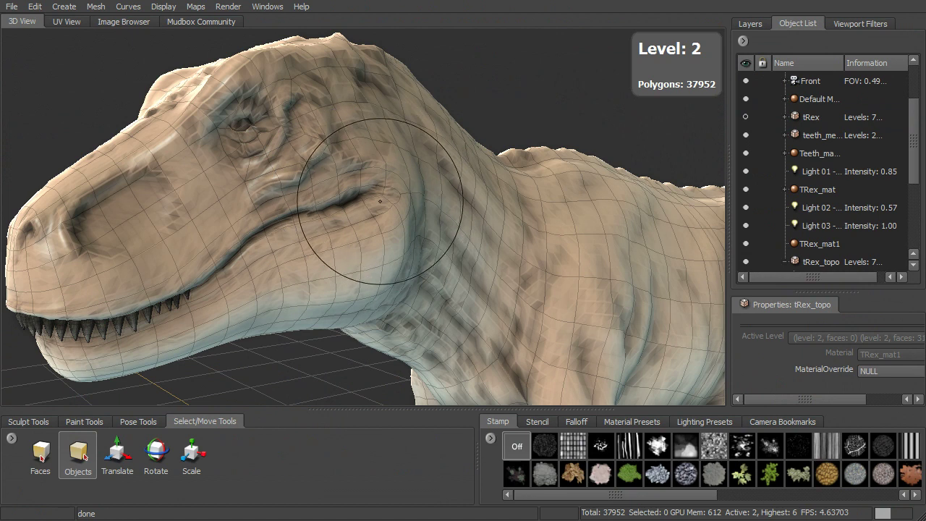
key(Page_Up)
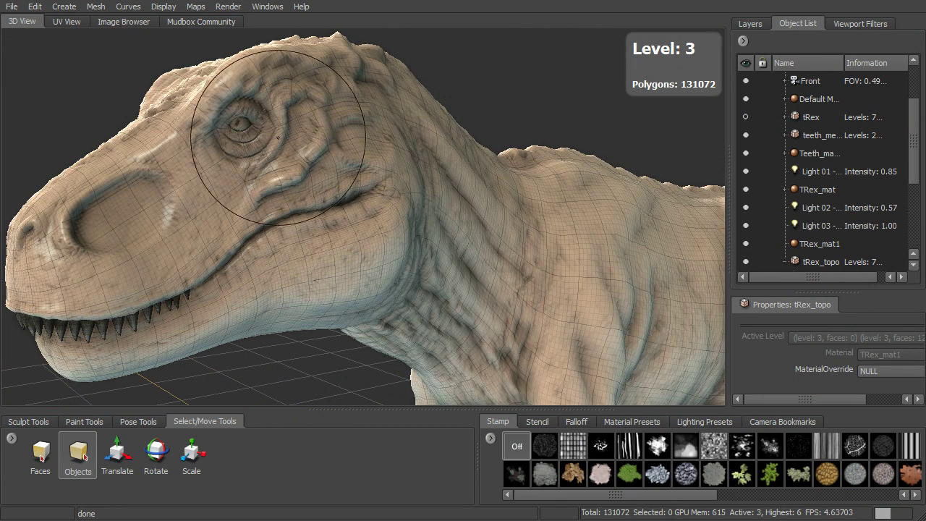
key(Page_Up)
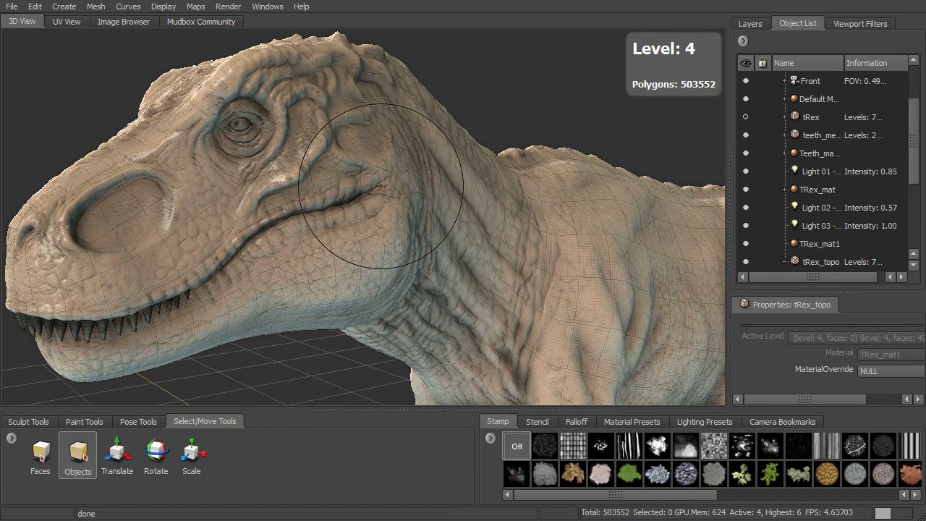
key(Page_Up)
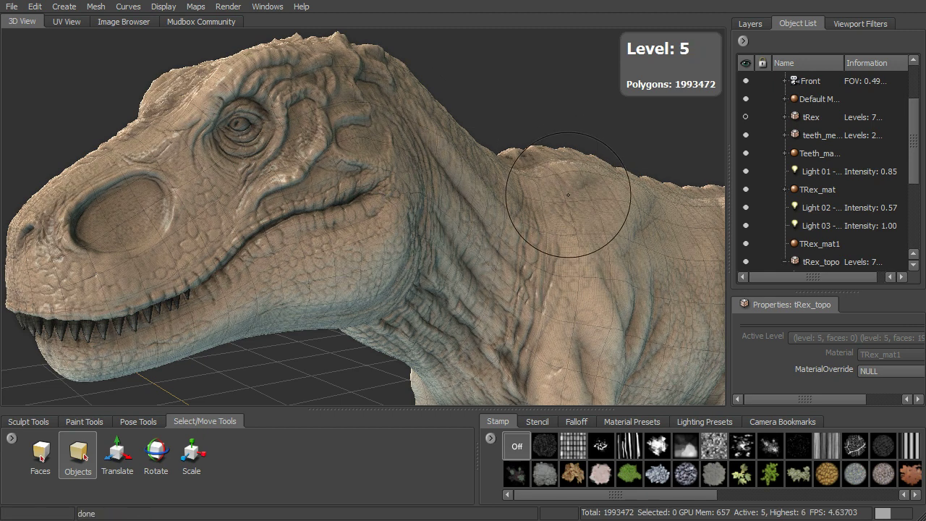